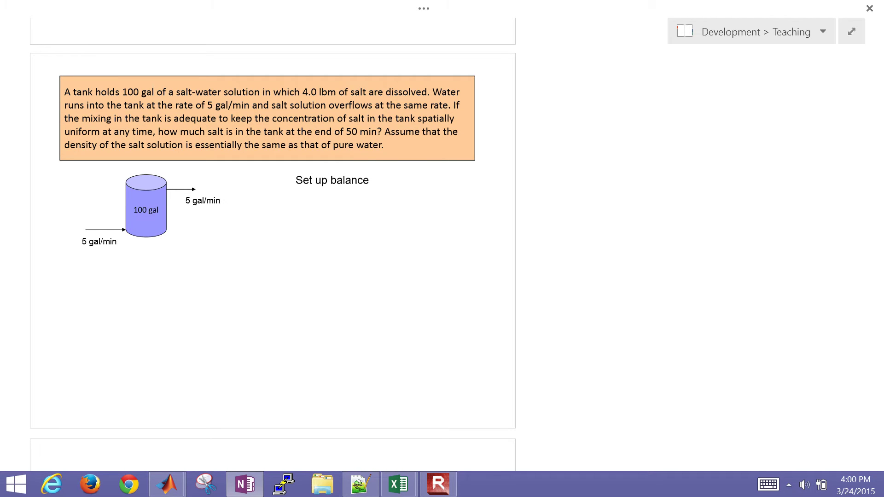
# - Handwrite "Mass Balance" below the "Set up balance" heading of the storage tank problem and draw a box around it
pyautogui.scroll(8, 272, 244)
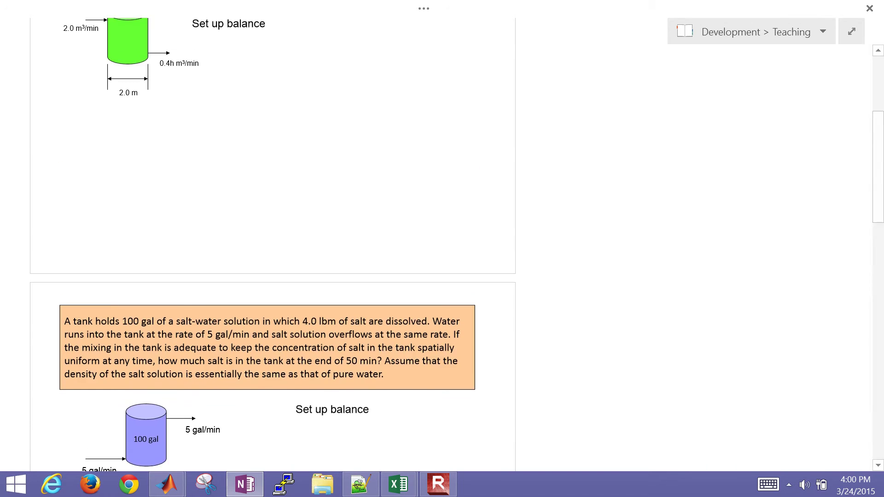
pyautogui.moveTo(252, 264)
pyautogui.mouseDown()
pyautogui.moveTo(255, 242)
pyautogui.moveTo(276, 260)
pyautogui.moveTo(291, 256)
pyautogui.mouseUp()
pyautogui.moveTo(299, 246); pyautogui.dragTo(298, 258)
pyautogui.moveTo(317, 246)
pyautogui.mouseDown()
pyautogui.moveTo(312, 258)
pyautogui.moveTo(376, 252)
pyautogui.mouseUp()
pyautogui.moveTo(385, 232); pyautogui.dragTo(381, 252)
pyautogui.moveTo(393, 245); pyautogui.dragTo(397, 253)
pyautogui.moveTo(399, 253)
pyautogui.mouseDown()
pyautogui.moveTo(405, 245)
pyautogui.moveTo(411, 251)
pyautogui.mouseUp()
pyautogui.moveTo(421, 245)
pyautogui.mouseDown()
pyautogui.moveTo(415, 252)
pyautogui.moveTo(432, 248)
pyautogui.mouseUp()
pyautogui.click(477, 203)
pyautogui.moveTo(234, 206)
pyautogui.mouseDown()
pyautogui.moveTo(478, 187)
pyautogui.moveTo(264, 313)
pyautogui.moveTo(231, 210)
pyautogui.mouseUp()
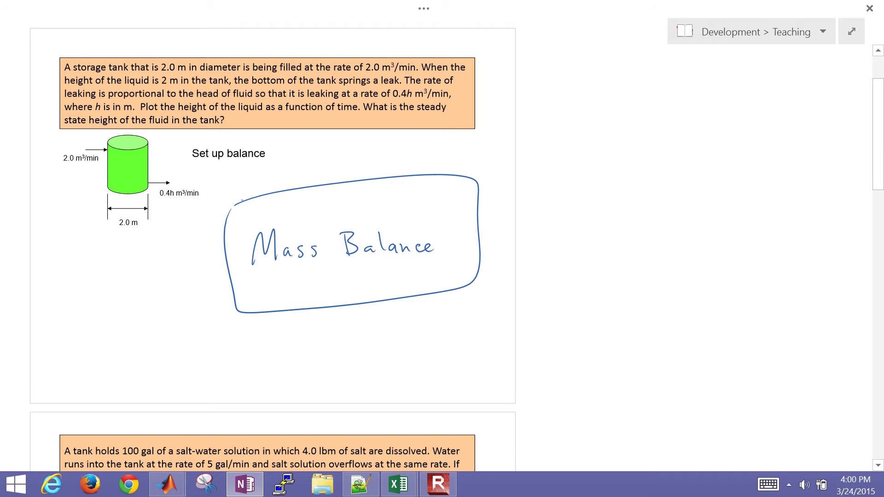
# - Handwrite "Species Balance" below the "Set up balance" heading of the 100 gal salt-water tank problem
pyautogui.scroll(-5, 271, 244)
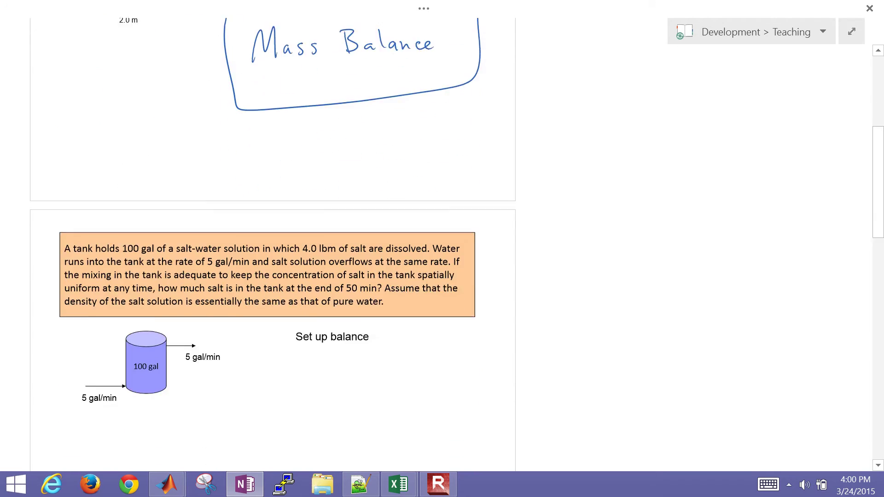
pyautogui.scroll(-3, 272, 244)
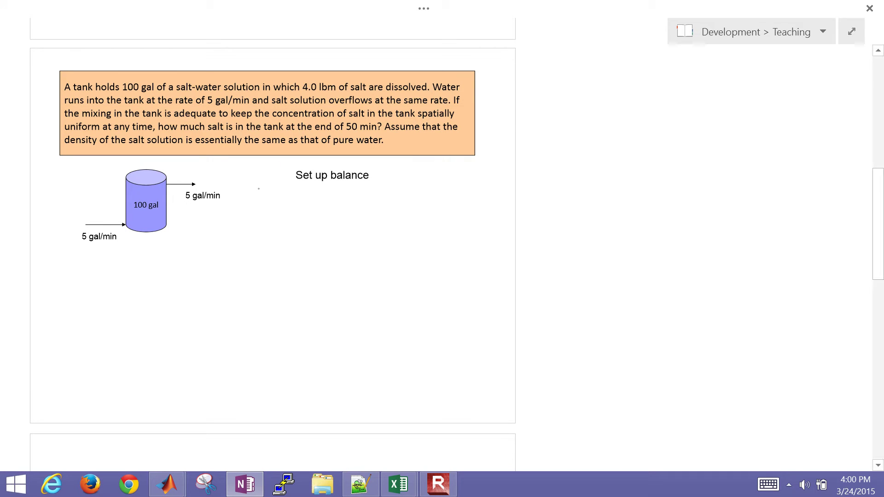
pyautogui.moveTo(264, 187)
pyautogui.mouseDown()
pyautogui.moveTo(254, 198)
pyautogui.moveTo(299, 199)
pyautogui.mouseUp()
pyautogui.moveTo(305, 194); pyautogui.dragTo(322, 199)
pyautogui.moveTo(335, 195); pyautogui.dragTo(337, 199)
pyautogui.moveTo(342, 189); pyautogui.dragTo(347, 198)
pyautogui.moveTo(351, 199); pyautogui.dragTo(368, 200)
pyautogui.moveTo(372, 197); pyautogui.dragTo(377, 197)
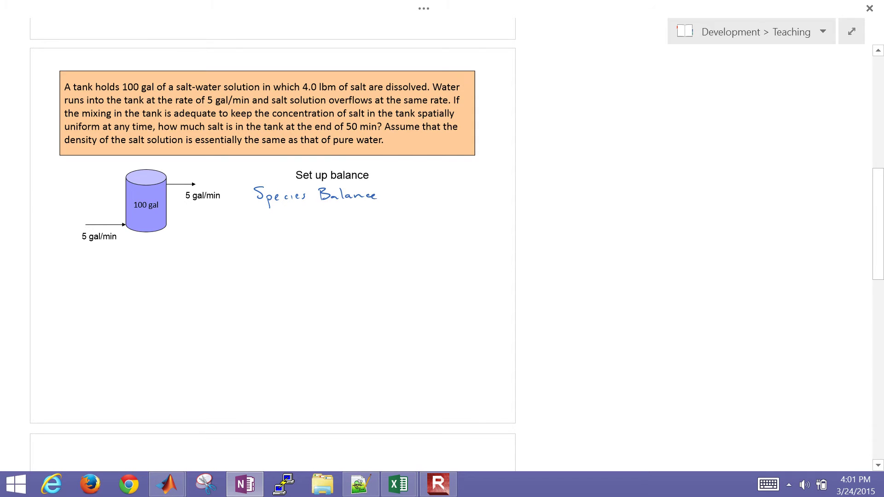
# - Open the "Transient Balances - Equations" page in full-page view and circle the first Species Mole Balance equation
pyautogui.click(851, 32)
pyautogui.click(798, 145)
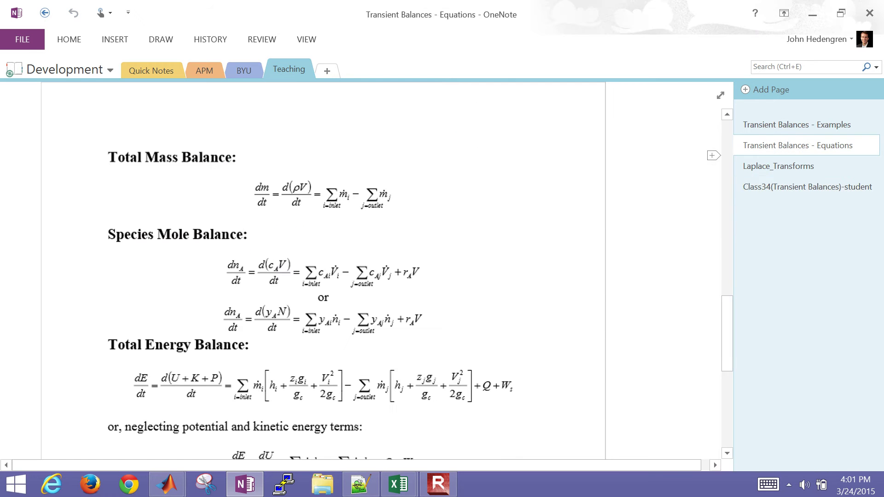
pyautogui.click(720, 96)
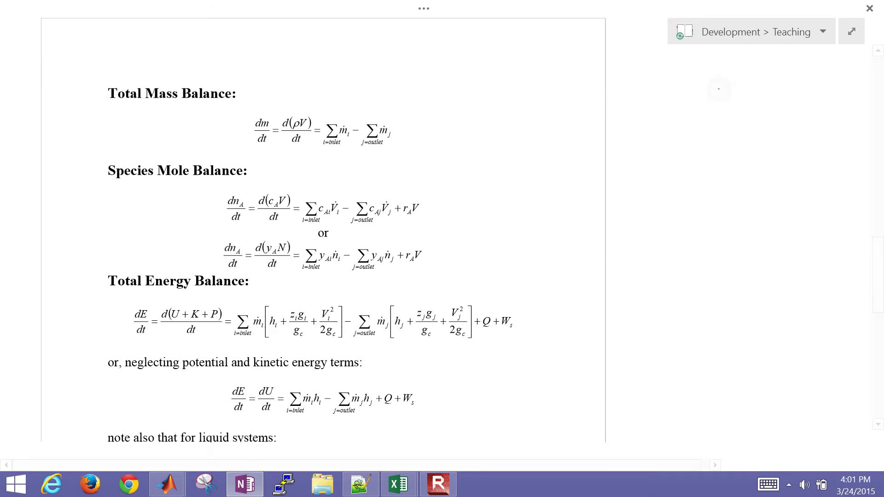
pyautogui.scroll(1, 368, 239)
pyautogui.scroll(-1, 368, 240)
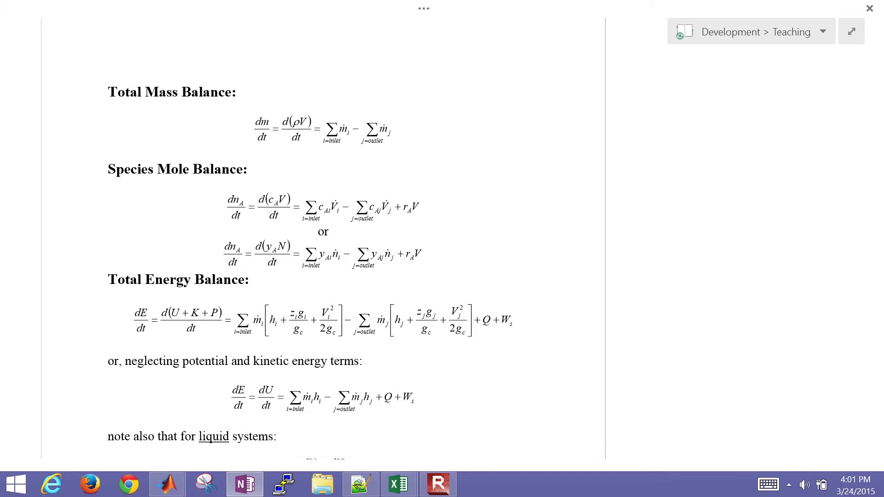
pyautogui.moveTo(216, 186)
pyautogui.mouseDown()
pyautogui.moveTo(370, 181)
pyautogui.moveTo(444, 219)
pyautogui.moveTo(222, 224)
pyautogui.moveTo(216, 191)
pyautogui.mouseUp()
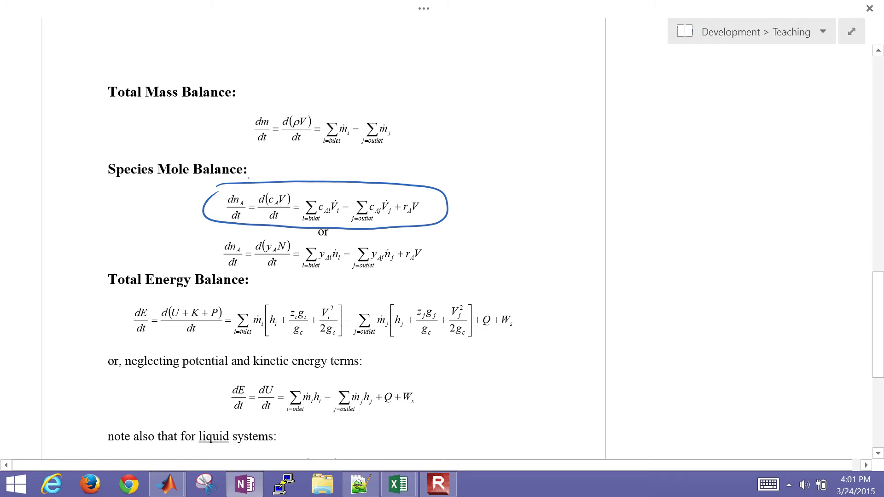
# - Circle the accumulation term of the general conservation principle under Basic equations
pyautogui.scroll(15, 323, 231)
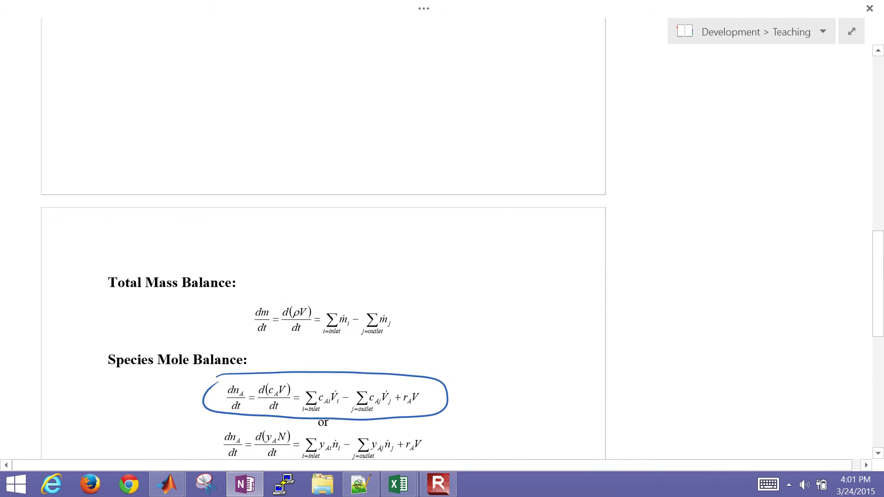
pyautogui.scroll(4, 322, 230)
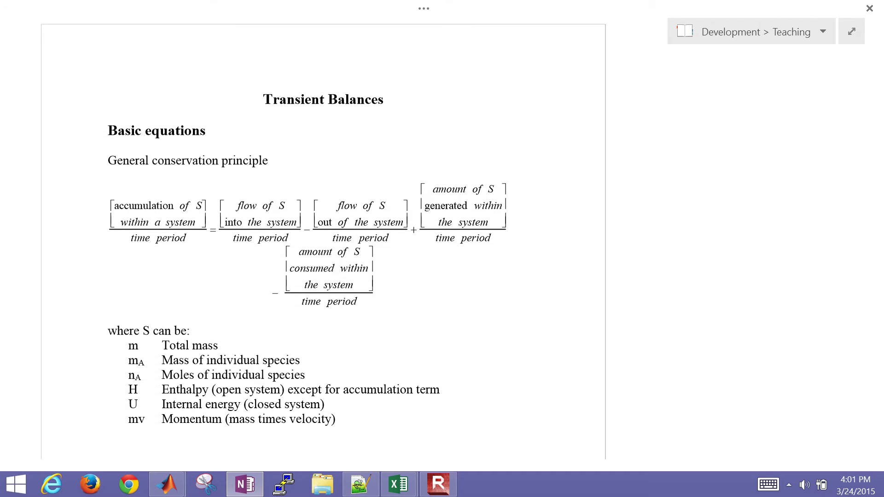
pyautogui.moveTo(115, 184)
pyautogui.mouseDown()
pyautogui.moveTo(106, 200)
pyautogui.moveTo(210, 221)
pyautogui.moveTo(101, 217)
pyautogui.moveTo(113, 188)
pyautogui.mouseUp()
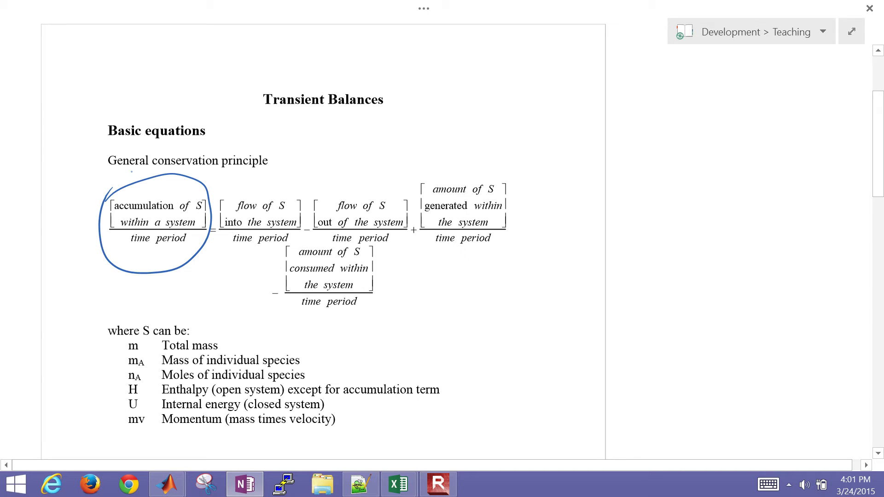
# - Label the remaining terms of the general conservation principle by hand as "in", "- out", "+ gen" and "- cons"
pyautogui.moveTo(244, 184); pyautogui.dragTo(244, 191)
pyautogui.moveTo(251, 191); pyautogui.dragTo(259, 191)
pyautogui.click(246, 175)
pyautogui.moveTo(338, 182); pyautogui.dragTo(355, 187)
pyautogui.moveTo(360, 172); pyautogui.dragTo(361, 186)
pyautogui.moveTo(417, 168)
pyautogui.mouseDown()
pyautogui.moveTo(416, 180)
pyautogui.moveTo(423, 174)
pyautogui.mouseUp()
pyautogui.moveTo(446, 170)
pyautogui.mouseDown()
pyautogui.moveTo(437, 184)
pyautogui.moveTo(453, 173)
pyautogui.mouseUp()
pyautogui.moveTo(458, 174); pyautogui.dragTo(469, 172)
pyautogui.moveTo(277, 324); pyautogui.dragTo(312, 330)
pyautogui.moveTo(320, 324); pyautogui.dragTo(341, 329)
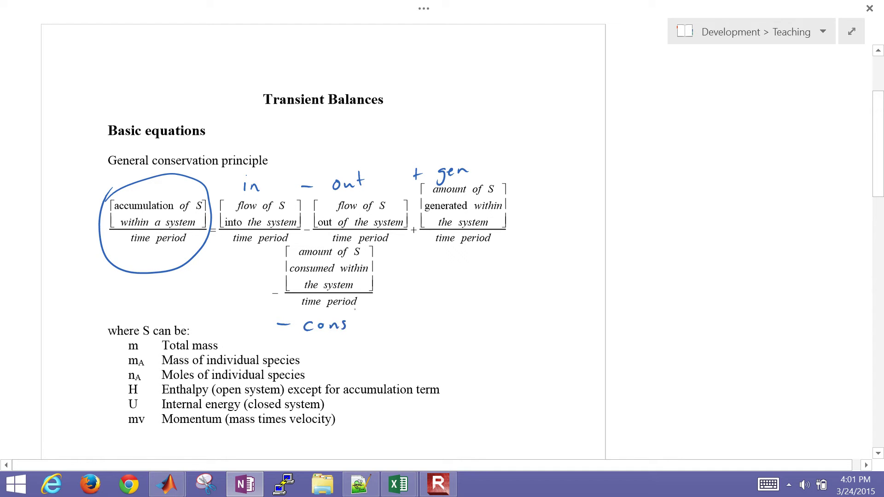
# - Mark the circled species mole balance with an arrow and circle its accumulation, inlet, outlet and reaction terms individually
pyautogui.scroll(-15, 322, 240)
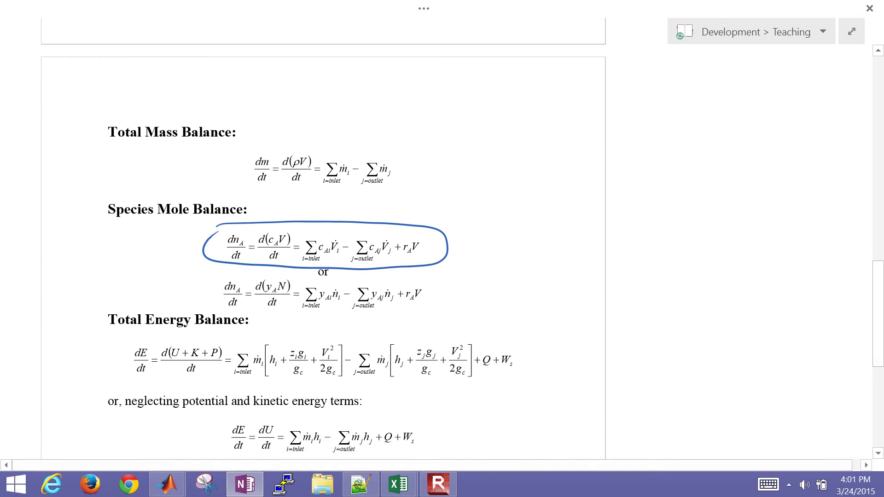
pyautogui.scroll(-1, 323, 239)
pyautogui.moveTo(441, 174); pyautogui.dragTo(455, 165)
pyautogui.moveTo(224, 195)
pyautogui.mouseDown()
pyautogui.moveTo(242, 223)
pyautogui.moveTo(223, 188)
pyautogui.mouseUp()
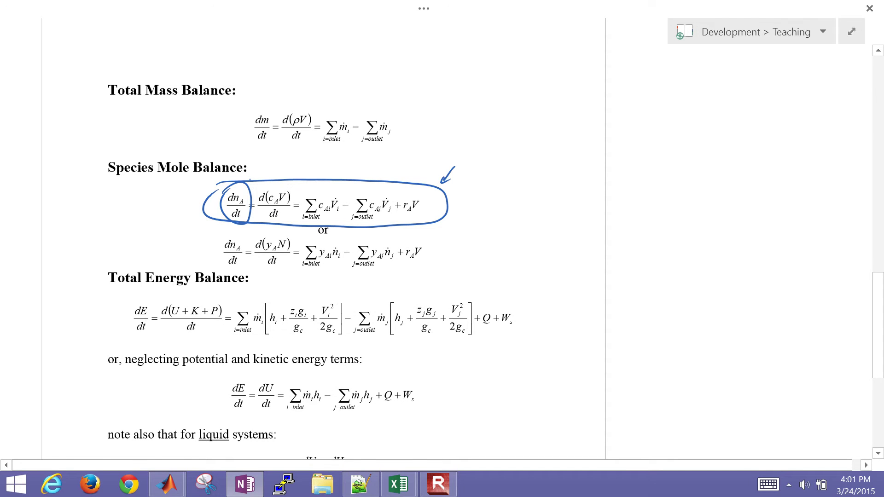
pyautogui.moveTo(301, 198)
pyautogui.mouseDown()
pyautogui.moveTo(342, 192)
pyautogui.moveTo(296, 221)
pyautogui.moveTo(304, 196)
pyautogui.mouseUp()
pyautogui.moveTo(358, 190); pyautogui.dragTo(350, 189)
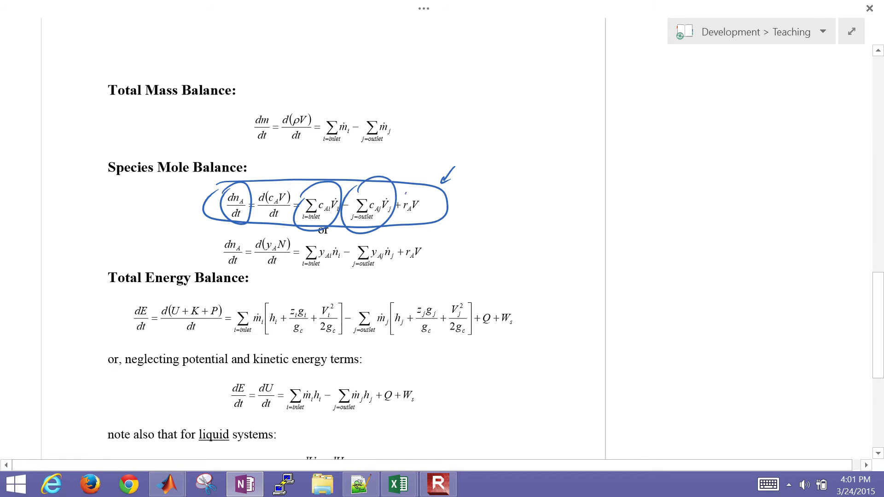
pyautogui.moveTo(412, 191); pyautogui.dragTo(407, 195)
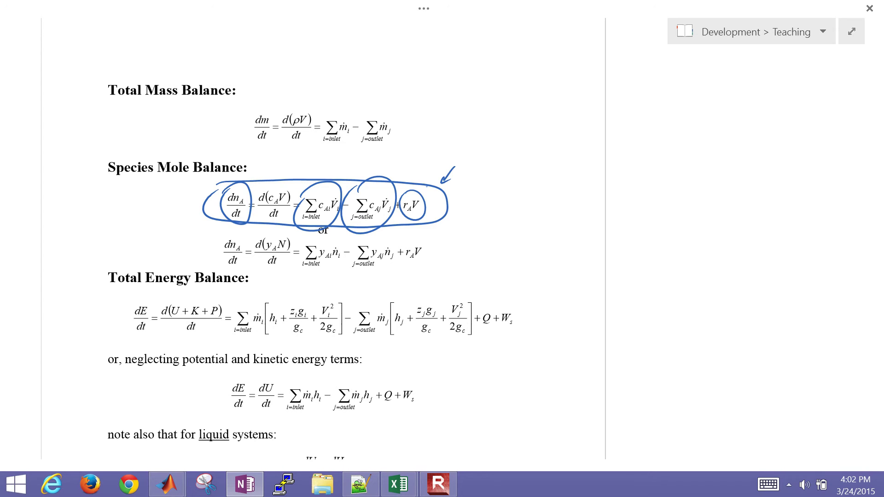
# - Return to the "Class34(Transient Balances)-student" page in full-page view, enlarged on the salt-water tank problem
pyautogui.click(851, 34)
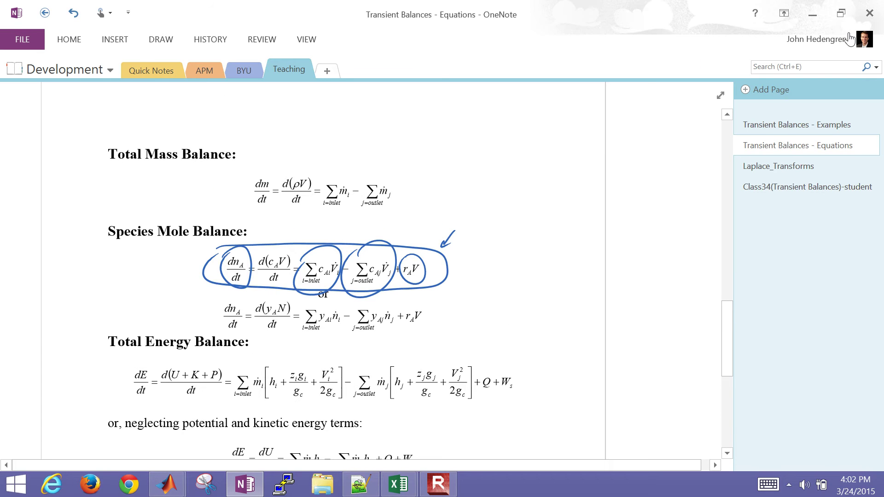
pyautogui.click(783, 186)
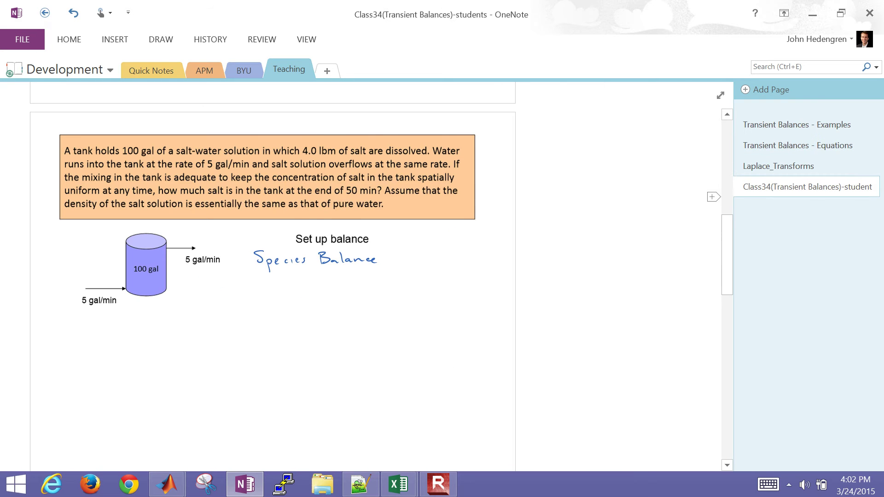
pyautogui.scroll(-1, 276, 276)
pyautogui.press('F11')
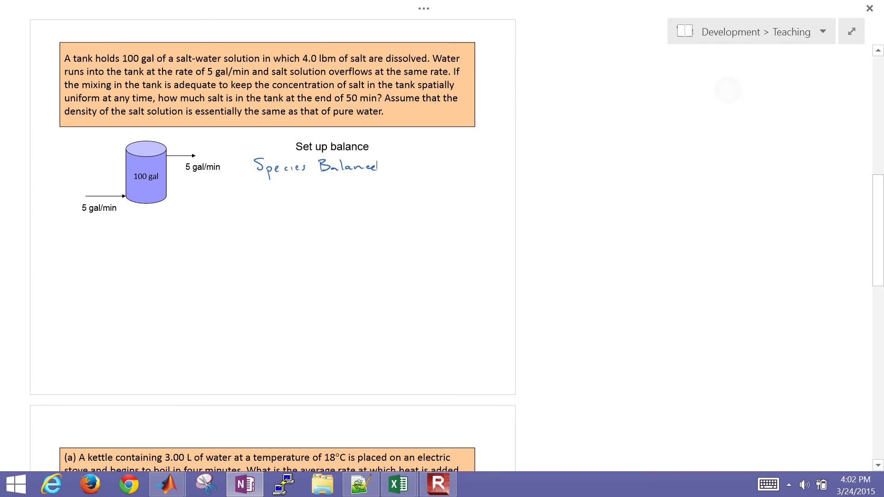
pyautogui.scroll(1, 272, 220)
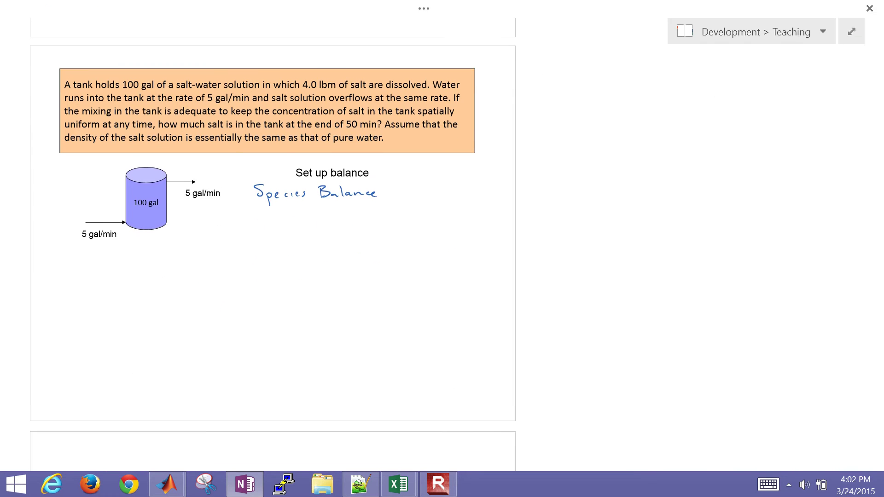
pyautogui.scroll(2, 273, 221)
pyautogui.hscroll(-2, 272, 221)
pyautogui.scroll(1, 273, 220)
pyautogui.hscroll(1, 343, 244)
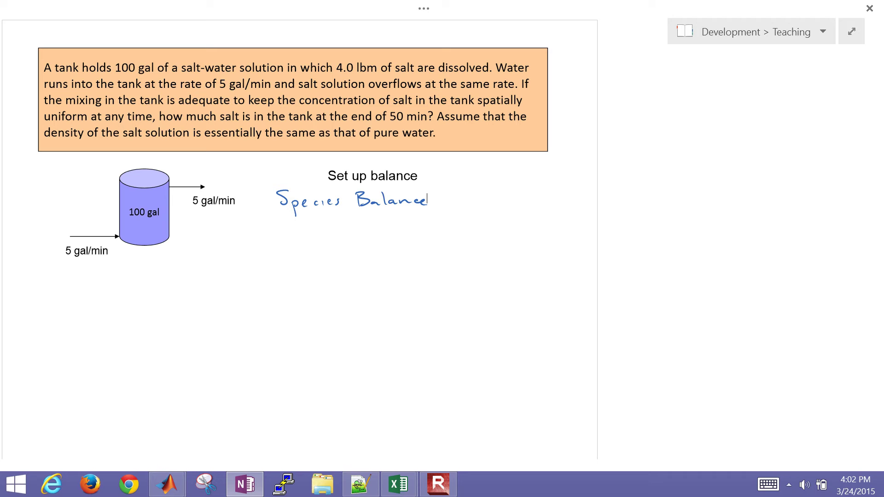
# - Circle both 5 gal/min flow rates and the 100 gal volume, and label the tank with its 4.0 lbm of salt
pyautogui.moveTo(57, 241)
pyautogui.mouseDown()
pyautogui.moveTo(87, 238)
pyautogui.moveTo(57, 241)
pyautogui.mouseUp()
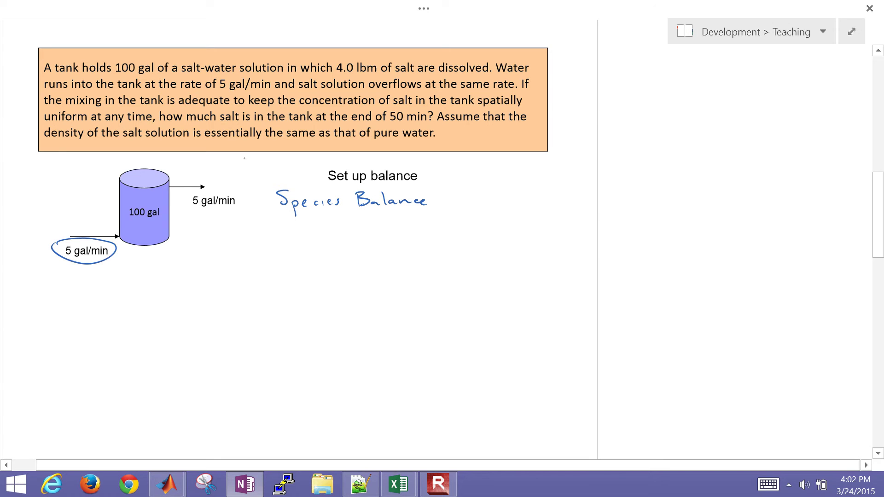
pyautogui.moveTo(188, 197); pyautogui.dragTo(190, 193)
pyautogui.moveTo(124, 205)
pyautogui.mouseDown()
pyautogui.moveTo(145, 221)
pyautogui.moveTo(164, 204)
pyautogui.moveTo(130, 203)
pyautogui.mouseUp()
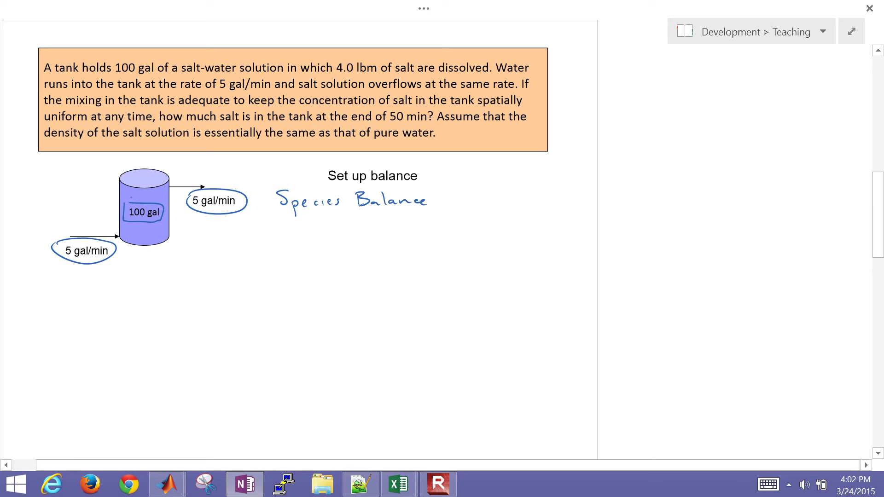
pyautogui.moveTo(94, 169); pyautogui.dragTo(123, 189)
pyautogui.moveTo(68, 162)
pyautogui.mouseDown()
pyautogui.moveTo(71, 175)
pyautogui.moveTo(78, 163)
pyautogui.moveTo(91, 168)
pyautogui.mouseUp()
pyautogui.moveTo(91, 166); pyautogui.dragTo(103, 164)
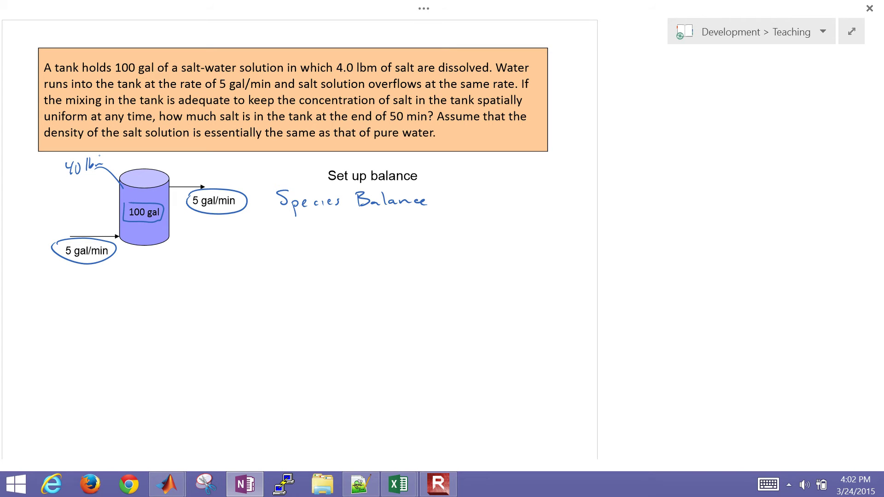
# - Underline "salt is in the tank at the end of" and "density" in the problem statement, and circle "50 min"
pyautogui.moveTo(220, 124)
pyautogui.mouseDown()
pyautogui.moveTo(427, 113)
pyautogui.moveTo(396, 107)
pyautogui.moveTo(392, 123)
pyautogui.mouseUp()
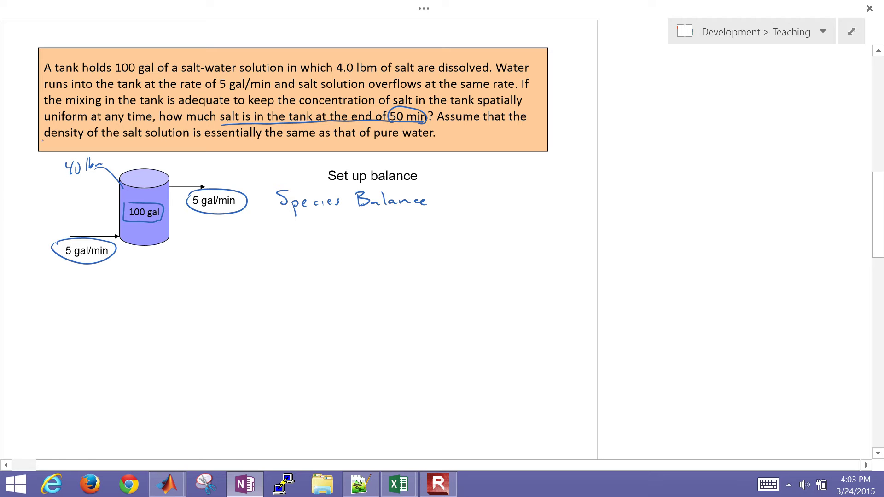
pyautogui.moveTo(66, 140); pyautogui.dragTo(435, 135)
pyautogui.moveTo(196, 137); pyautogui.dragTo(203, 140)
# - Handwrite the accumulation term dm_A/dt below "Species Balance" and circle it
pyautogui.moveTo(295, 234)
pyautogui.mouseDown()
pyautogui.moveTo(320, 238)
pyautogui.moveTo(299, 265)
pyautogui.mouseUp()
pyautogui.moveTo(305, 255)
pyautogui.mouseDown()
pyautogui.moveTo(306, 265)
pyautogui.moveTo(312, 258)
pyautogui.mouseUp()
pyautogui.moveTo(279, 226)
pyautogui.mouseDown()
pyautogui.moveTo(297, 273)
pyautogui.moveTo(277, 221)
pyautogui.mouseUp()
pyautogui.moveTo(284, 285); pyautogui.dragTo(285, 300)
pyautogui.moveTo(295, 284)
pyautogui.mouseDown()
pyautogui.moveTo(293, 300)
pyautogui.moveTo(303, 299)
pyautogui.mouseUp()
pyautogui.moveTo(272, 306); pyautogui.dragTo(307, 306)
pyautogui.moveTo(278, 316); pyautogui.dragTo(286, 329)
pyautogui.moveTo(291, 317); pyautogui.dragTo(292, 328)
pyautogui.moveTo(288, 321); pyautogui.dragTo(297, 320)
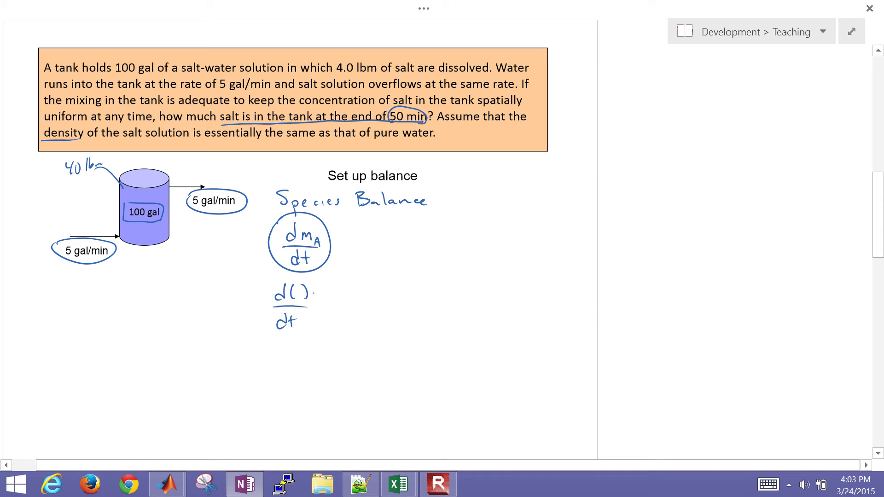
pyautogui.moveTo(271, 353)
pyautogui.mouseDown()
pyautogui.moveTo(311, 311)
pyautogui.moveTo(309, 301)
pyautogui.mouseUp()
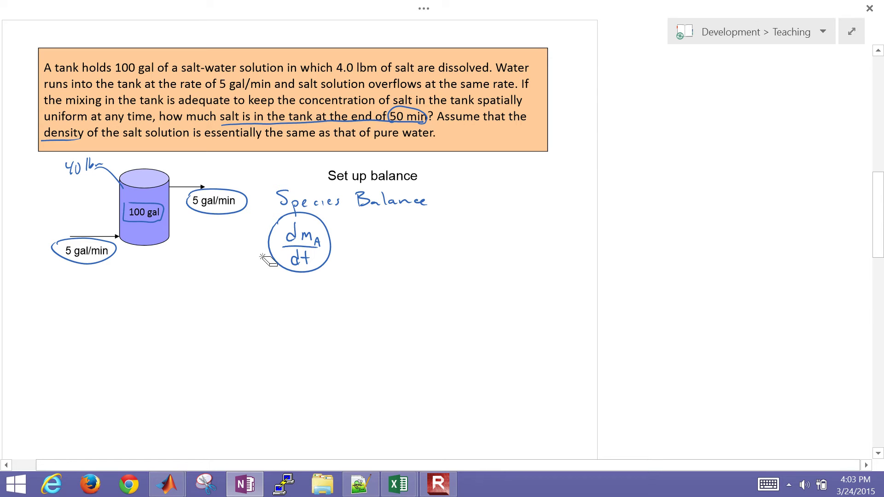
# - Erase the circle around dm_A/dt and complete the equation with = ṁ_A,in − ṁ_A,out
pyautogui.moveTo(261, 254); pyautogui.dragTo(269, 274)
pyautogui.moveTo(331, 245); pyautogui.dragTo(470, 252)
pyautogui.click(431, 231)
pyautogui.moveTo(473, 245); pyautogui.dragTo(474, 254)
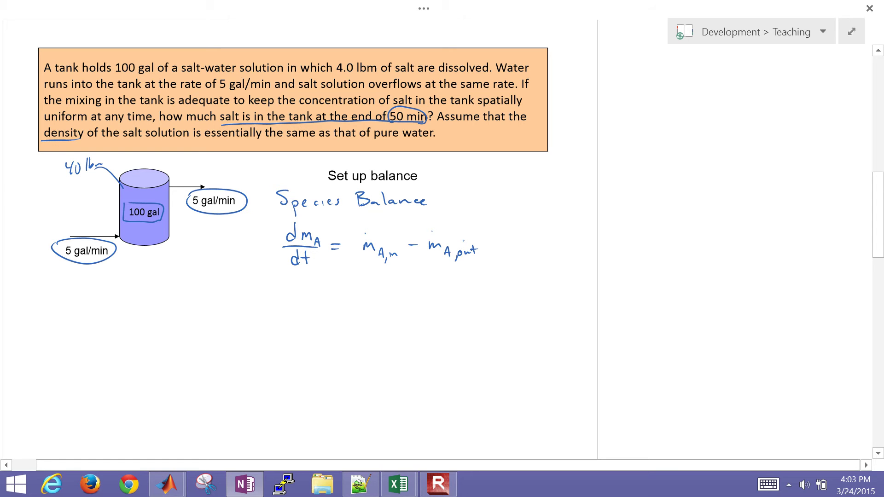
# - Cross out the ṁ_A,in term as 0 and write m_A = x_A m below the balance
pyautogui.moveTo(363, 264); pyautogui.dragTo(400, 216)
pyautogui.moveTo(310, 296)
pyautogui.mouseDown()
pyautogui.moveTo(329, 299)
pyautogui.moveTo(344, 287)
pyautogui.mouseUp()
pyautogui.moveTo(339, 290); pyautogui.dragTo(369, 292)
pyautogui.moveTo(369, 282)
pyautogui.mouseDown()
pyautogui.moveTo(359, 292)
pyautogui.moveTo(378, 294)
pyautogui.mouseUp()
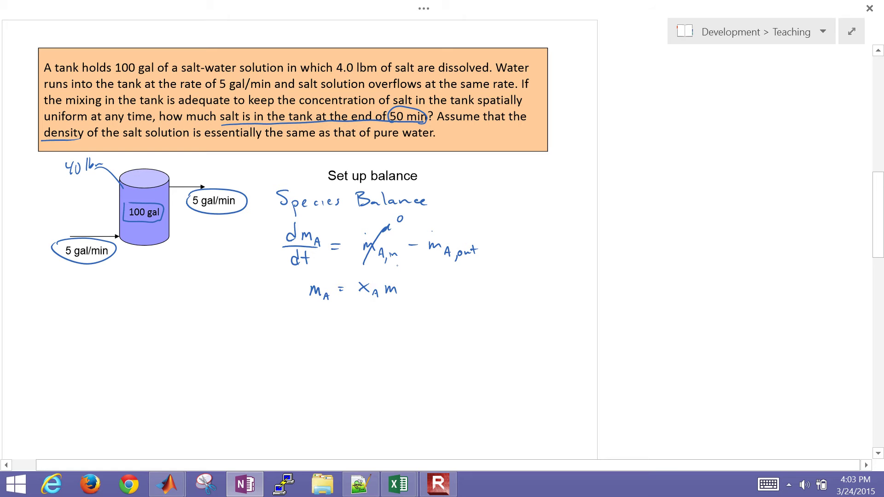
# - Write ṁ_A = x_A ṁ below the outlet term and draw arrows from both substitutions up to their terms
pyautogui.moveTo(436, 288); pyautogui.dragTo(465, 296)
pyautogui.moveTo(466, 286)
pyautogui.mouseDown()
pyautogui.moveTo(457, 296)
pyautogui.moveTo(473, 300)
pyautogui.mouseUp()
pyautogui.moveTo(480, 288)
pyautogui.mouseDown()
pyautogui.moveTo(489, 293)
pyautogui.moveTo(447, 301)
pyautogui.mouseUp()
pyautogui.click(482, 277)
pyautogui.click(557, 424)
pyautogui.moveTo(429, 284); pyautogui.dragTo(431, 260)
pyautogui.moveTo(318, 256); pyautogui.dragTo(318, 276)
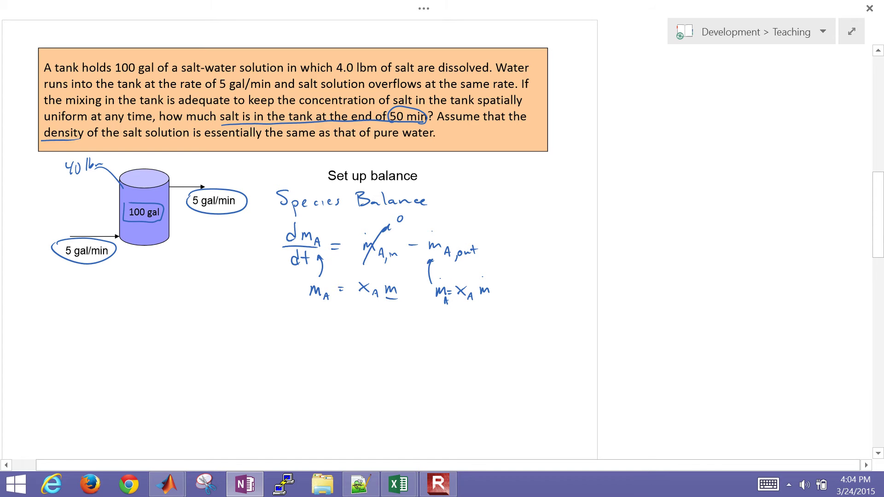
# - Handwrite the substituted balance m dx_A/dt = − x_A ṁ_out below the two substitutions
pyautogui.moveTo(295, 324); pyautogui.dragTo(301, 332)
pyautogui.moveTo(314, 336); pyautogui.dragTo(318, 338)
pyautogui.moveTo(305, 343); pyautogui.dragTo(304, 357)
pyautogui.moveTo(310, 343); pyautogui.dragTo(311, 356)
pyautogui.moveTo(307, 349)
pyautogui.mouseDown()
pyautogui.moveTo(315, 348)
pyautogui.moveTo(270, 336)
pyautogui.moveTo(275, 341)
pyautogui.mouseUp()
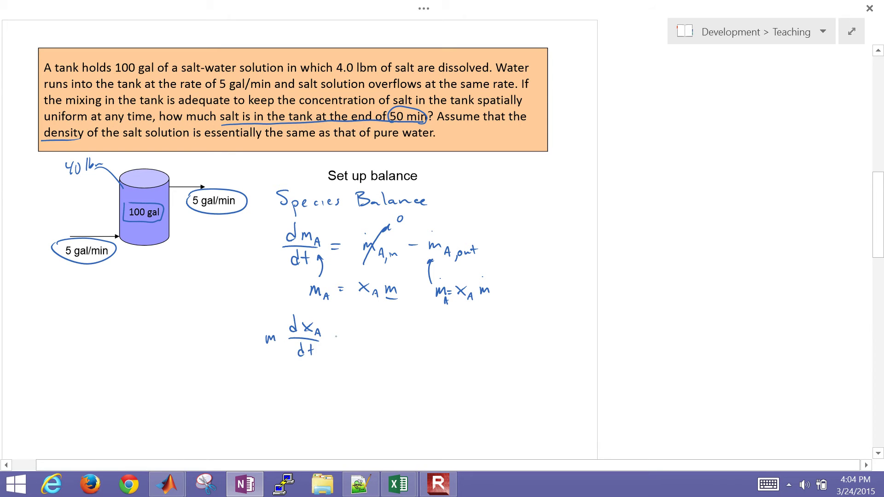
pyautogui.moveTo(336, 338); pyautogui.dragTo(345, 337)
pyautogui.moveTo(335, 342); pyautogui.dragTo(399, 336)
pyautogui.moveTo(404, 334)
pyautogui.mouseDown()
pyautogui.moveTo(396, 340)
pyautogui.moveTo(448, 341)
pyautogui.mouseUp()
pyautogui.click(423, 324)
pyautogui.moveTo(451, 333); pyautogui.dragTo(454, 342)
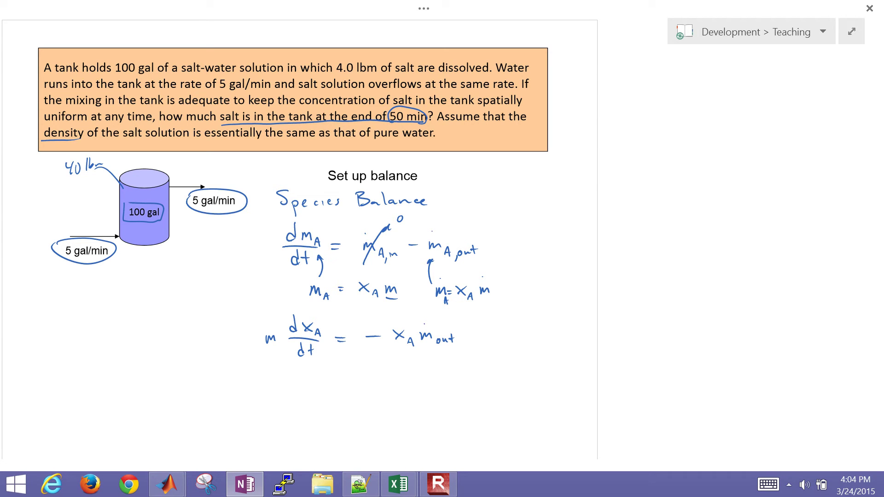
pyautogui.hscroll(3, 441, 244)
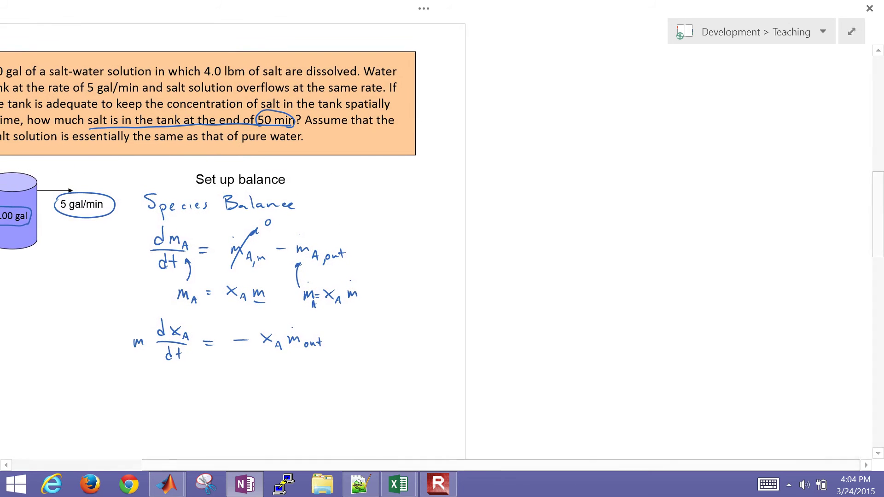
pyautogui.scroll(-2, 442, 244)
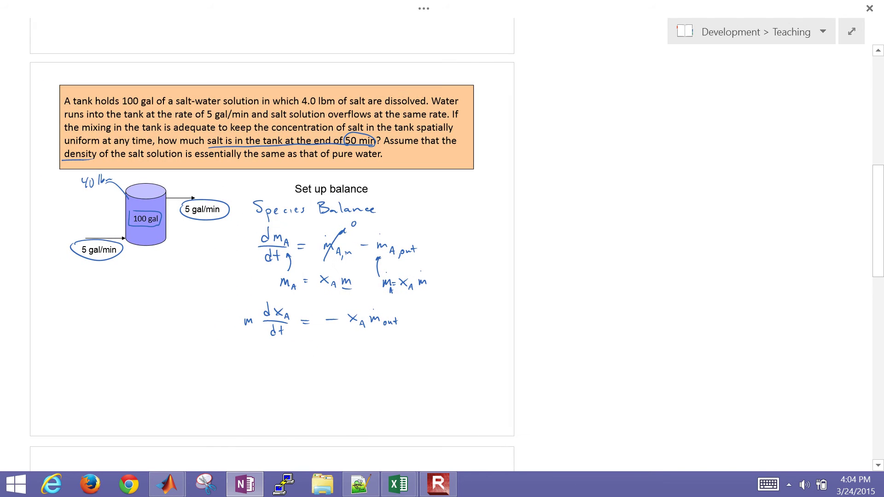
# - Handwrite the heading "Separate & Integrate", numbered with a circled 1, in the blank area beside the problem slide
pyautogui.moveTo(535, 68); pyautogui.dragTo(567, 85)
pyautogui.moveTo(568, 79)
pyautogui.mouseDown()
pyautogui.moveTo(569, 95)
pyautogui.moveTo(571, 87)
pyautogui.mouseUp()
pyautogui.moveTo(581, 82); pyautogui.dragTo(599, 83)
pyautogui.moveTo(595, 79); pyautogui.dragTo(618, 83)
pyautogui.moveTo(635, 72)
pyautogui.mouseDown()
pyautogui.moveTo(635, 87)
pyautogui.moveTo(639, 73)
pyautogui.mouseUp()
pyautogui.moveTo(631, 87); pyautogui.dragTo(650, 80)
pyautogui.moveTo(654, 73)
pyautogui.mouseDown()
pyautogui.moveTo(654, 84)
pyautogui.moveTo(667, 78)
pyautogui.mouseUp()
pyautogui.moveTo(666, 80)
pyautogui.mouseDown()
pyautogui.moveTo(663, 89)
pyautogui.moveTo(679, 80)
pyautogui.mouseUp()
pyautogui.moveTo(684, 73)
pyautogui.mouseDown()
pyautogui.moveTo(685, 80)
pyautogui.moveTo(693, 76)
pyautogui.mouseUp()
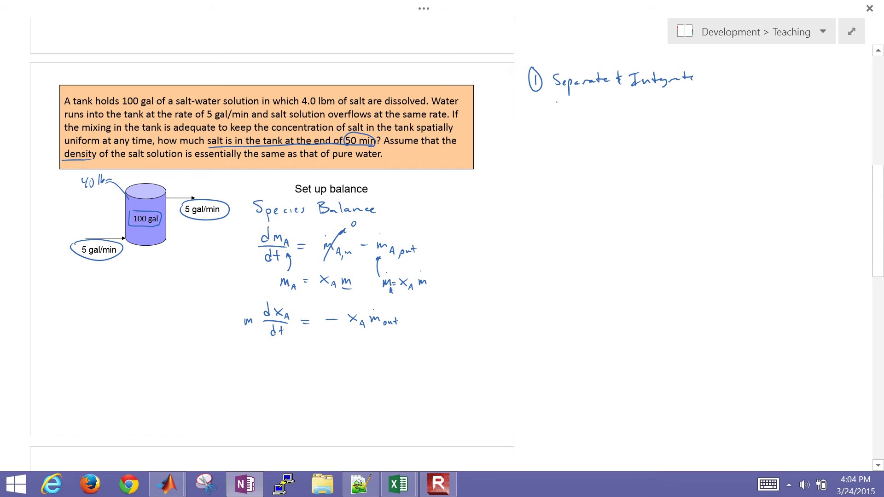
# - Write the separated equation ∫ dx_A/x_A = ∫ (ṁ_out/m) dt beneath the Separate & Integrate heading
pyautogui.moveTo(567, 122)
pyautogui.mouseDown()
pyautogui.moveTo(595, 132)
pyautogui.moveTo(576, 148)
pyautogui.mouseUp()
pyautogui.moveTo(585, 137); pyautogui.dragTo(584, 147)
pyautogui.moveTo(576, 149); pyautogui.dragTo(583, 152)
pyautogui.moveTo(582, 139)
pyautogui.mouseDown()
pyautogui.moveTo(571, 152)
pyautogui.moveTo(593, 154)
pyautogui.mouseUp()
pyautogui.moveTo(619, 129); pyautogui.dragTo(628, 128)
pyautogui.moveTo(619, 132); pyautogui.dragTo(686, 123)
pyautogui.moveTo(657, 134); pyautogui.dragTo(707, 137)
pyautogui.moveTo(554, 105); pyautogui.dragTo(548, 161)
pyautogui.moveTo(654, 104); pyautogui.dragTo(643, 154)
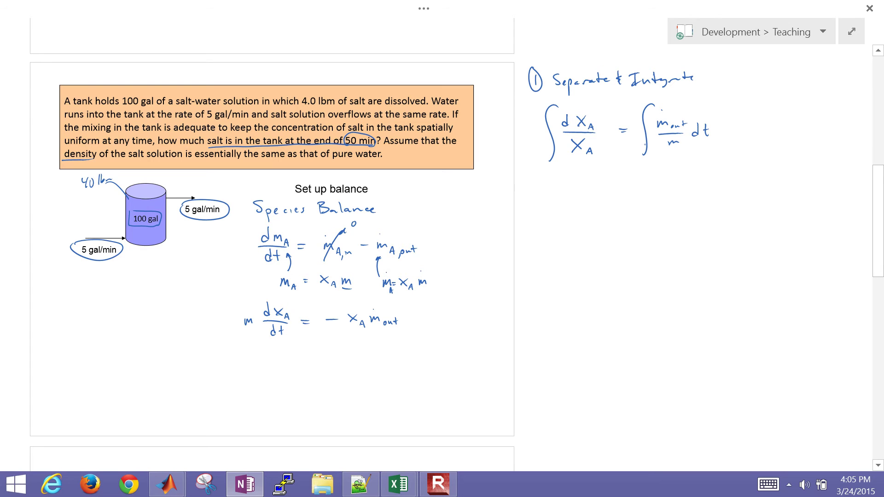
# - Add the limits x_A,0 to x_A,f and 0 to t to the integrals, with a minus sign before ṁ_out/m
pyautogui.moveTo(540, 171); pyautogui.dragTo(549, 181)
pyautogui.moveTo(548, 171)
pyautogui.mouseDown()
pyautogui.moveTo(539, 180)
pyautogui.moveTo(558, 184)
pyautogui.mouseUp()
pyautogui.moveTo(541, 96); pyautogui.dragTo(549, 103)
pyautogui.moveTo(549, 95)
pyautogui.mouseDown()
pyautogui.moveTo(542, 103)
pyautogui.moveTo(555, 99)
pyautogui.mouseUp()
pyautogui.scroll(-1, 456, 253)
pyautogui.moveTo(645, 159); pyautogui.dragTo(643, 161)
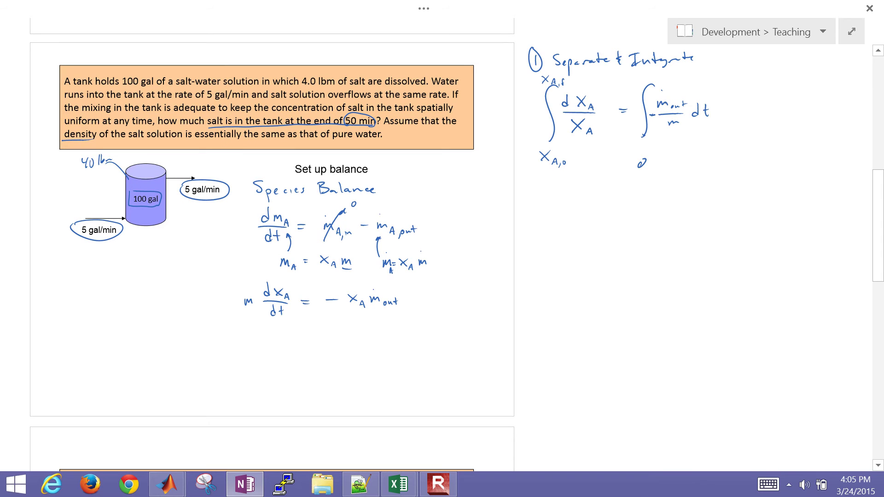
pyautogui.moveTo(642, 70); pyautogui.dragTo(644, 80)
# - Write the integrated result ln(x_s,f / x_s,i) = −(ṁ_out/m)(t − 0) below the integrals
pyautogui.moveTo(548, 208)
pyautogui.mouseDown()
pyautogui.moveTo(551, 198)
pyautogui.moveTo(552, 208)
pyautogui.moveTo(582, 208)
pyautogui.moveTo(600, 193)
pyautogui.mouseUp()
pyautogui.moveTo(601, 185)
pyautogui.mouseDown()
pyautogui.moveTo(594, 193)
pyautogui.moveTo(618, 197)
pyautogui.moveTo(606, 212)
pyautogui.mouseUp()
pyautogui.moveTo(606, 205)
pyautogui.mouseDown()
pyautogui.moveTo(598, 213)
pyautogui.moveTo(626, 217)
pyautogui.mouseUp()
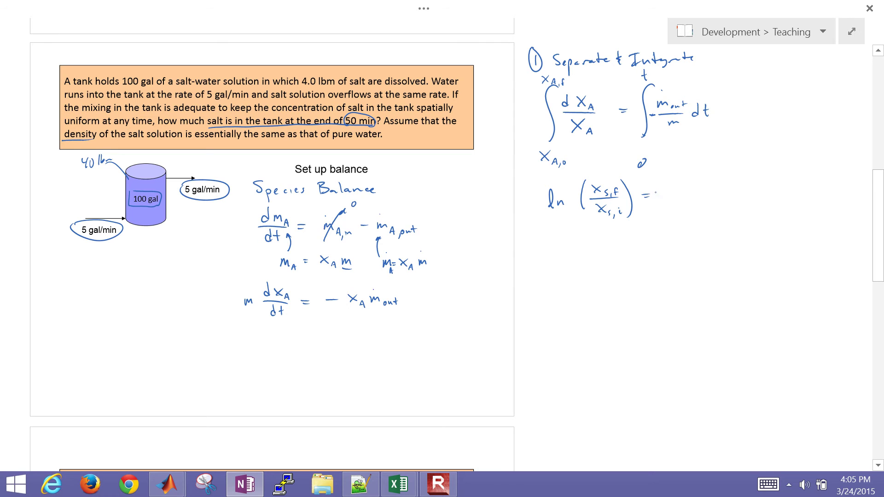
pyautogui.moveTo(668, 193); pyautogui.dragTo(674, 193)
pyautogui.moveTo(684, 191); pyautogui.dragTo(701, 189)
pyautogui.moveTo(705, 189); pyautogui.dragTo(714, 193)
pyautogui.moveTo(710, 189); pyautogui.dragTo(711, 197)
pyautogui.moveTo(696, 209); pyautogui.dragTo(742, 195)
pyautogui.moveTo(750, 190); pyautogui.dragTo(758, 206)
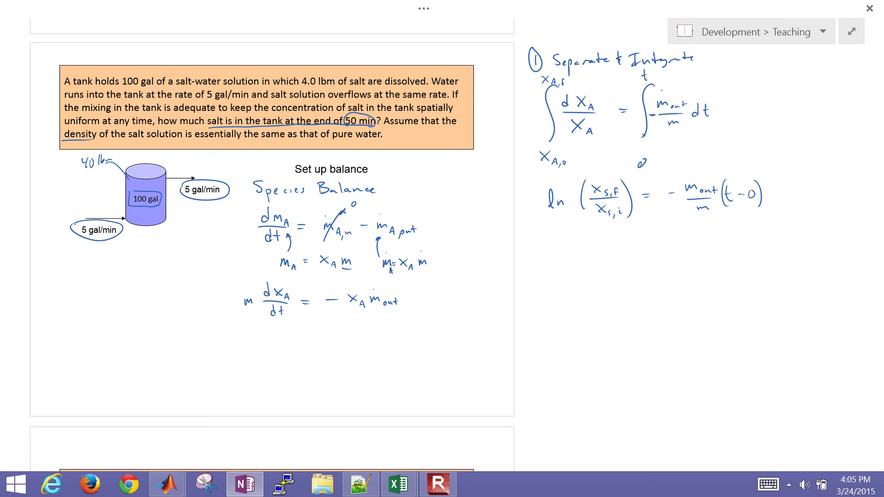
# - Mark t with an arrow, circle x_s,f and x_s,i, and put a question mark above x_s,f
pyautogui.moveTo(737, 152); pyautogui.dragTo(731, 174)
pyautogui.click(740, 158)
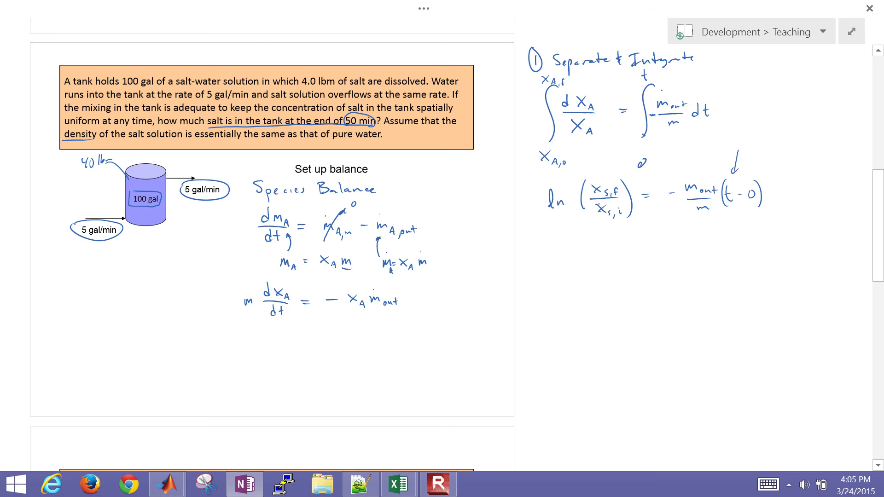
pyautogui.moveTo(628, 198)
pyautogui.mouseDown()
pyautogui.moveTo(589, 207)
pyautogui.moveTo(629, 203)
pyautogui.moveTo(592, 181)
pyautogui.moveTo(590, 195)
pyautogui.mouseUp()
pyautogui.moveTo(604, 158); pyautogui.dragTo(608, 168)
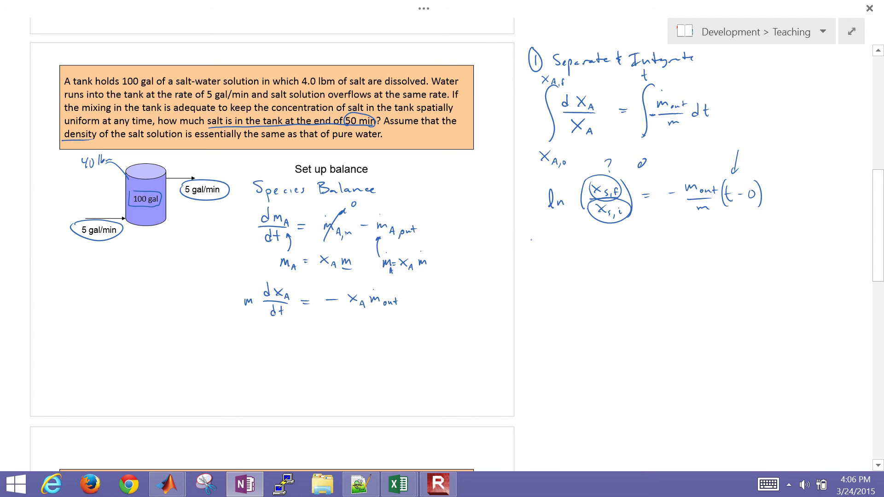
# - Handwrite the heading "Laplace", numbered 2, below the integrated logarithm equation
pyautogui.moveTo(529, 238)
pyautogui.mouseDown()
pyautogui.moveTo(538, 249)
pyautogui.moveTo(541, 233)
pyautogui.moveTo(562, 251)
pyautogui.mouseUp()
pyautogui.moveTo(566, 244)
pyautogui.mouseDown()
pyautogui.moveTo(574, 258)
pyautogui.moveTo(579, 247)
pyautogui.mouseUp()
pyautogui.moveTo(586, 244); pyautogui.dragTo(591, 249)
pyautogui.moveTo(595, 247); pyautogui.dragTo(601, 244)
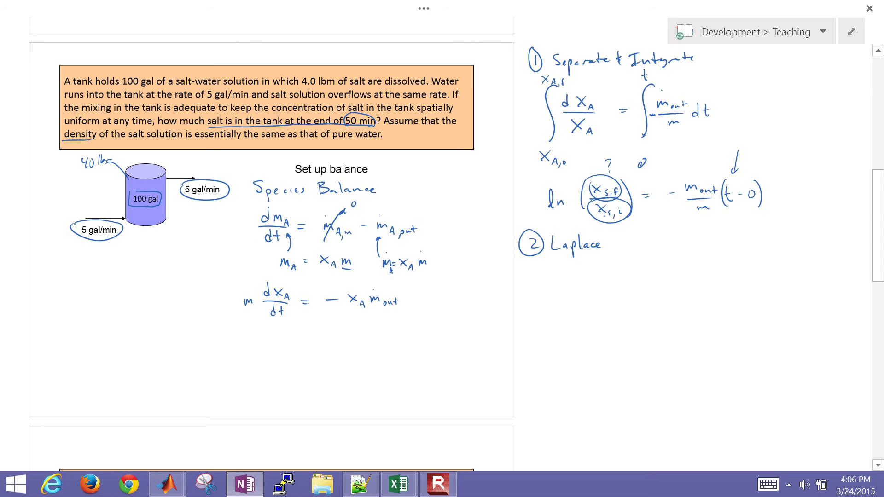
# - Circle the balance m dx_A/dt = −x_A ṁ_out and start its transform with m and empty parentheses under Laplace
pyautogui.moveTo(241, 279)
pyautogui.mouseDown()
pyautogui.moveTo(331, 277)
pyautogui.moveTo(400, 324)
pyautogui.moveTo(243, 281)
pyautogui.mouseUp()
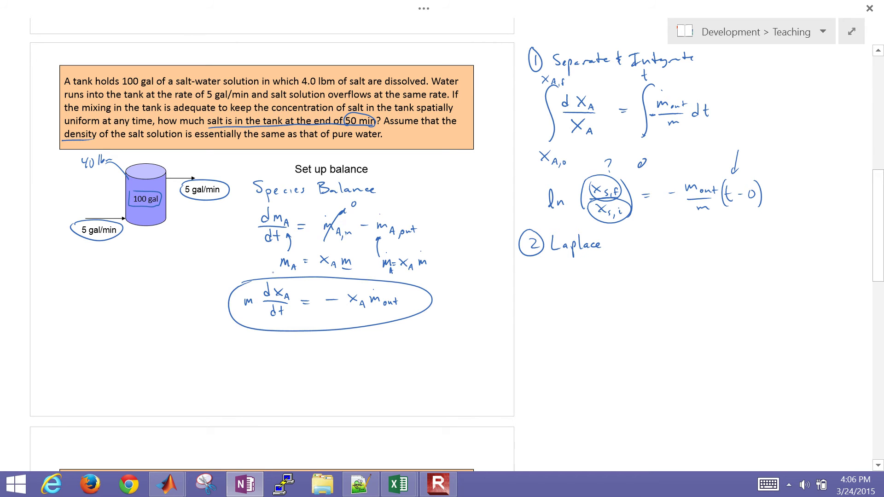
pyautogui.moveTo(564, 285)
pyautogui.mouseDown()
pyautogui.moveTo(586, 273)
pyautogui.moveTo(590, 292)
pyautogui.mouseUp()
pyautogui.moveTo(650, 258); pyautogui.dragTo(653, 290)
# - Open the Laplace_Transforms page and draw an arrow from df/dt in entry 24 to sF(s) − f(0)
pyautogui.click(851, 32)
pyautogui.click(778, 166)
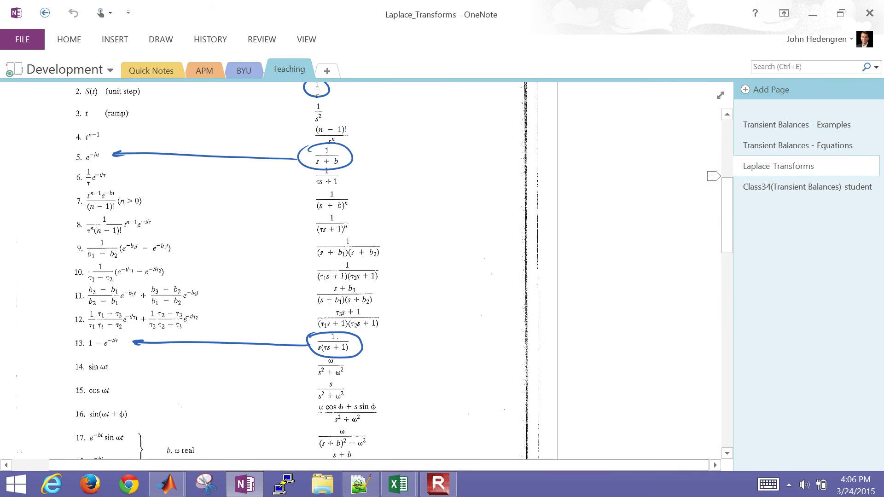
pyautogui.scroll(-15, 277, 271)
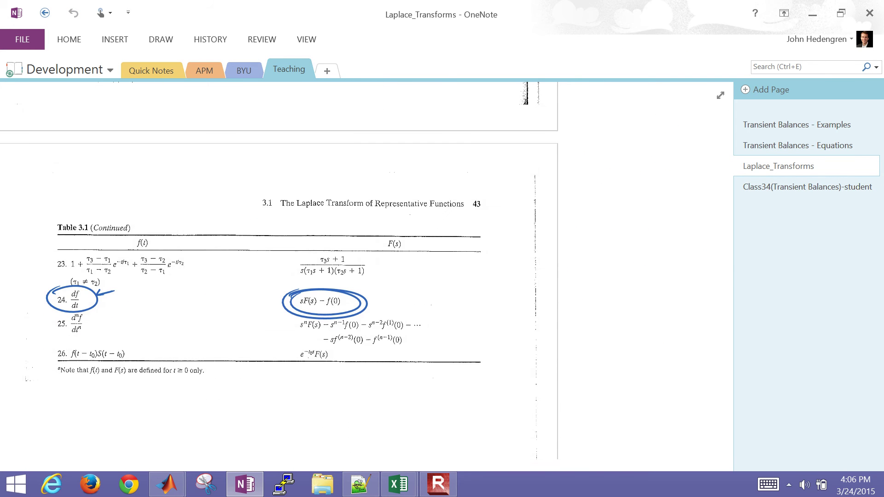
pyautogui.moveTo(98, 298)
pyautogui.mouseDown()
pyautogui.moveTo(275, 298)
pyautogui.moveTo(266, 302)
pyautogui.mouseUp()
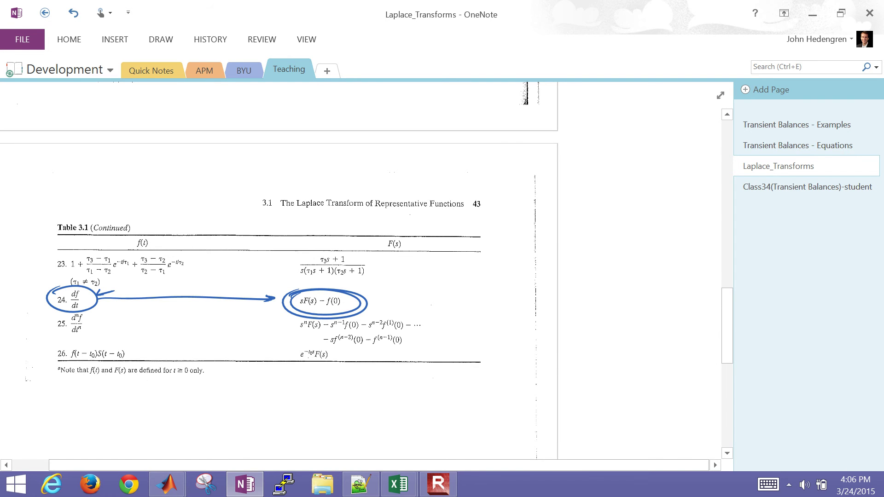
# - Return to the Class34(Transient Balances) page in full-page view and fill the parentheses with s X(s) − x_s,i
pyautogui.click(807, 186)
pyautogui.click(720, 95)
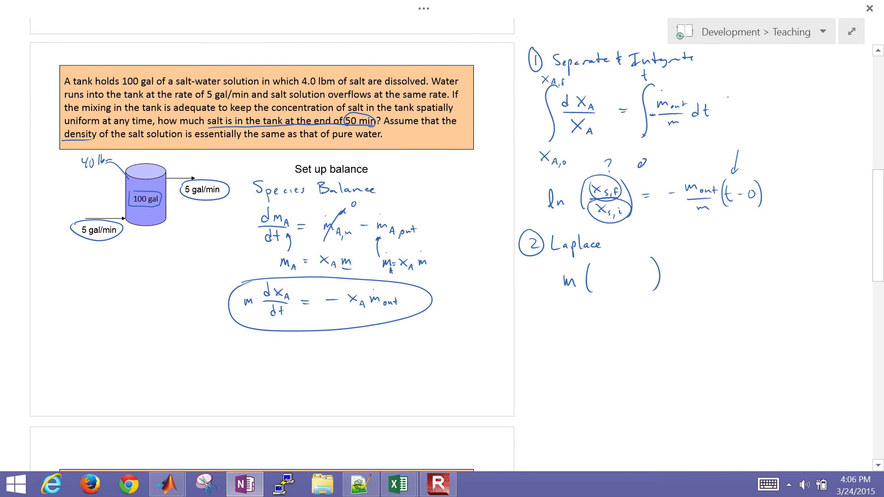
pyautogui.moveTo(595, 276)
pyautogui.mouseDown()
pyautogui.moveTo(591, 284)
pyautogui.moveTo(614, 283)
pyautogui.mouseUp()
pyautogui.moveTo(614, 268)
pyautogui.mouseDown()
pyautogui.moveTo(603, 284)
pyautogui.moveTo(618, 284)
pyautogui.mouseUp()
pyautogui.moveTo(625, 276)
pyautogui.mouseDown()
pyautogui.moveTo(621, 284)
pyautogui.moveTo(646, 283)
pyautogui.mouseUp()
pyautogui.click(632, 278)
pyautogui.moveTo(646, 274)
pyautogui.mouseDown()
pyautogui.moveTo(639, 284)
pyautogui.moveTo(647, 289)
pyautogui.mouseUp()
# - Complete the transformed balance with = ṁ_out x_A(s), leaving a gap after the equals sign
pyautogui.moveTo(669, 273); pyautogui.dragTo(680, 273)
pyautogui.moveTo(711, 280)
pyautogui.mouseDown()
pyautogui.moveTo(718, 273)
pyautogui.moveTo(746, 284)
pyautogui.mouseUp()
pyautogui.moveTo(742, 278); pyautogui.dragTo(771, 276)
pyautogui.moveTo(772, 269)
pyautogui.mouseDown()
pyautogui.moveTo(763, 276)
pyautogui.moveTo(781, 285)
pyautogui.mouseUp()
pyautogui.moveTo(775, 281); pyautogui.dragTo(786, 279)
pyautogui.moveTo(793, 269); pyautogui.dragTo(798, 283)
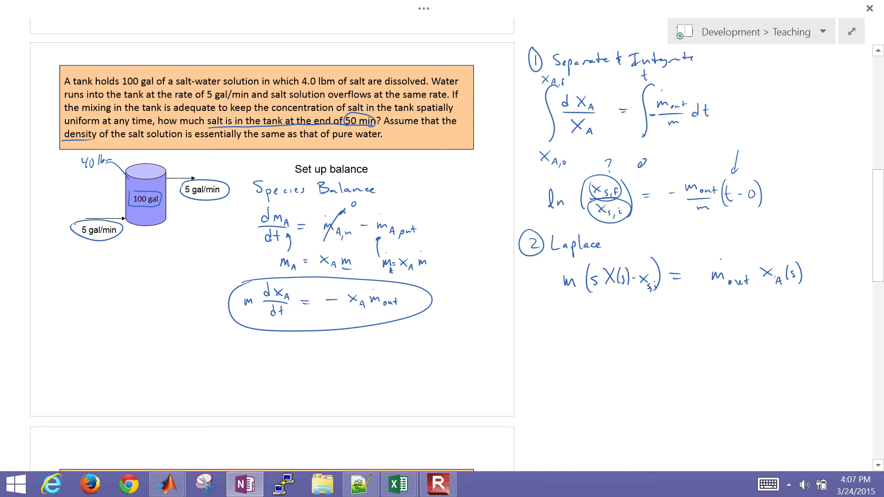
# - Draw an arrow from the ṁ_out x_A(s) term toward the line below and add the subscript A to X(s)
pyautogui.moveTo(771, 293); pyautogui.dragTo(742, 306)
pyautogui.scroll(-1, 745, 304)
pyautogui.moveTo(612, 277); pyautogui.dragTo(617, 287)
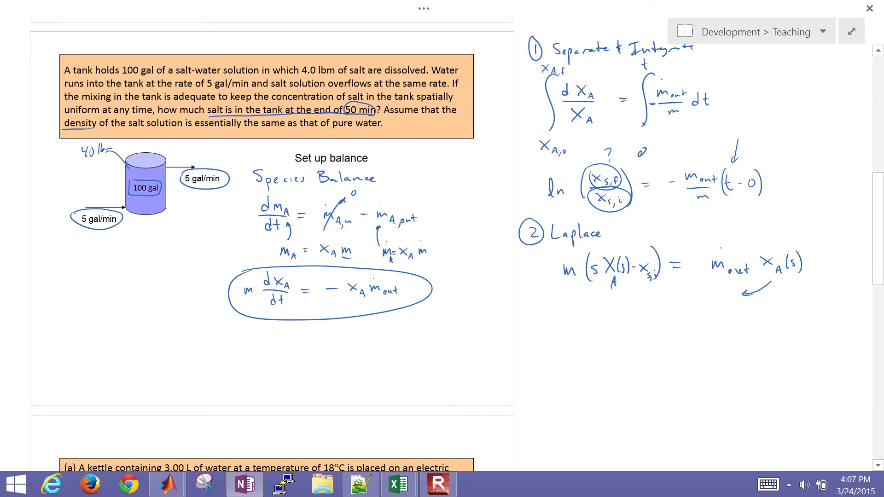
# - Write the rearranged left side m s X_A(s) + X_A(s) ṁ_out = below the transformed balance
pyautogui.moveTo(563, 314); pyautogui.dragTo(574, 321)
pyautogui.moveTo(585, 314)
pyautogui.mouseDown()
pyautogui.moveTo(579, 321)
pyautogui.moveTo(610, 317)
pyautogui.moveTo(601, 318)
pyautogui.mouseUp()
pyautogui.moveTo(615, 316)
pyautogui.mouseDown()
pyautogui.moveTo(620, 324)
pyautogui.moveTo(653, 316)
pyautogui.mouseUp()
pyautogui.moveTo(648, 311)
pyautogui.mouseDown()
pyautogui.moveTo(648, 322)
pyautogui.moveTo(675, 320)
pyautogui.moveTo(664, 322)
pyautogui.mouseUp()
pyautogui.moveTo(676, 327); pyautogui.dragTo(695, 321)
pyautogui.moveTo(700, 308)
pyautogui.mouseDown()
pyautogui.moveTo(701, 325)
pyautogui.moveTo(726, 319)
pyautogui.mouseUp()
pyautogui.moveTo(729, 316); pyautogui.dragTo(743, 322)
pyautogui.moveTo(738, 317); pyautogui.dragTo(770, 311)
# - Finish the right side as m x_A,i and relabel the initial fraction as x_A,i in the transformed balance and lower integral limit
pyautogui.moveTo(764, 315)
pyautogui.mouseDown()
pyautogui.moveTo(815, 317)
pyautogui.moveTo(806, 317)
pyautogui.mouseUp()
pyautogui.moveTo(818, 313); pyautogui.dragTo(818, 321)
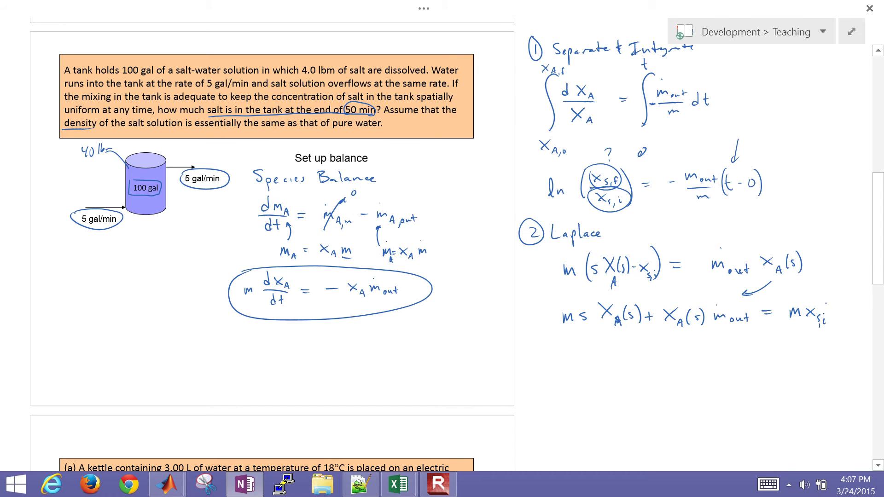
pyautogui.moveTo(817, 318)
pyautogui.mouseDown()
pyautogui.moveTo(831, 321)
pyautogui.moveTo(813, 318)
pyautogui.moveTo(819, 323)
pyautogui.mouseUp()
pyautogui.moveTo(659, 280)
pyautogui.mouseDown()
pyautogui.moveTo(650, 273)
pyautogui.moveTo(660, 281)
pyautogui.mouseUp()
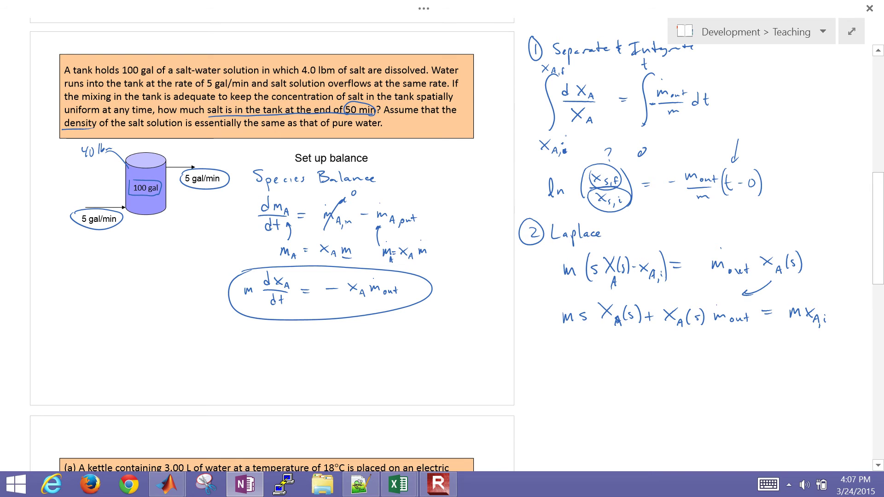
# - Write the solution for the transform, X_A(s) = m x_Ai / (m s + ṁ_out), on the next line
pyautogui.moveTo(597, 346); pyautogui.dragTo(613, 363)
pyautogui.moveTo(612, 347)
pyautogui.mouseDown()
pyautogui.moveTo(599, 363)
pyautogui.moveTo(631, 360)
pyautogui.mouseUp()
pyautogui.moveTo(637, 351)
pyautogui.mouseDown()
pyautogui.moveTo(640, 363)
pyautogui.moveTo(672, 351)
pyautogui.moveTo(758, 348)
pyautogui.mouseUp()
pyautogui.moveTo(761, 351); pyautogui.dragTo(761, 355)
pyautogui.moveTo(705, 363); pyautogui.dragTo(765, 361)
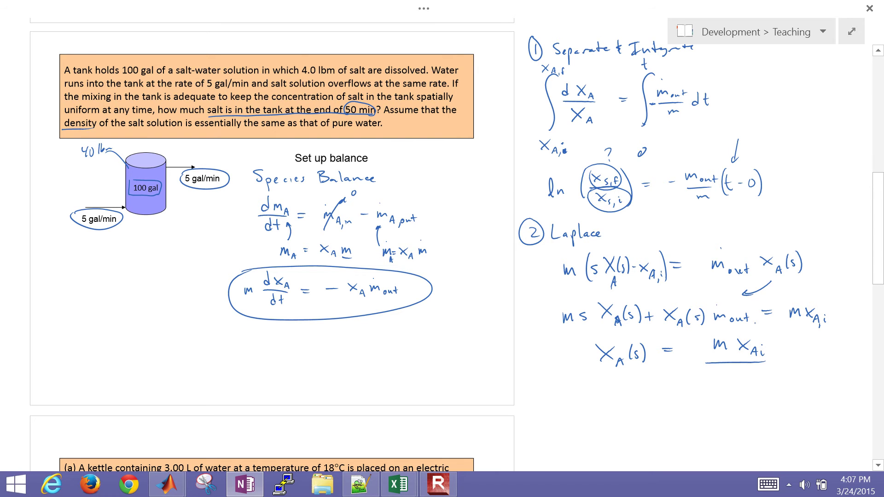
pyautogui.moveTo(709, 384); pyautogui.dragTo(741, 381)
pyautogui.moveTo(738, 377); pyautogui.dragTo(782, 383)
pyautogui.moveTo(784, 376); pyautogui.dragTo(784, 385)
pyautogui.moveTo(781, 379); pyautogui.dragTo(787, 379)
pyautogui.click(790, 378)
pyautogui.hscroll(5, 442, 244)
pyautogui.scroll(-1, 441, 244)
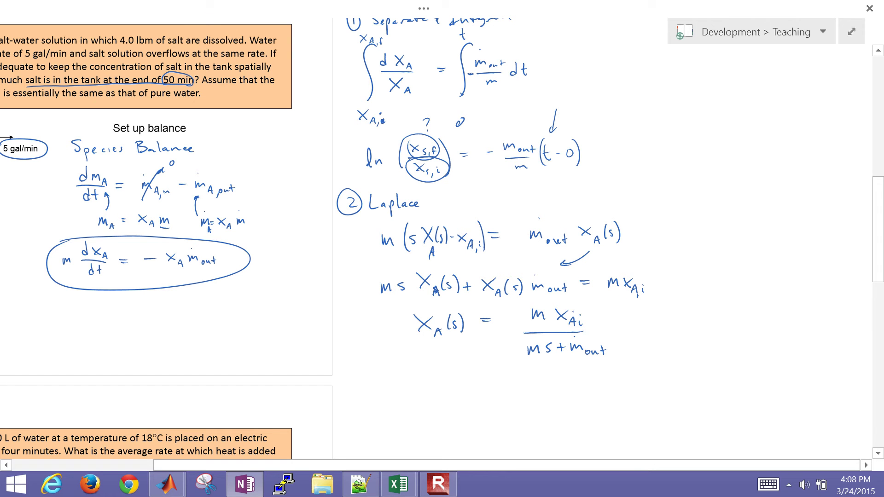
# - On the Laplace_Transforms page, circle the transforms 1/(s + b) and 1/(τs + 1) in entries 5 and 6
pyautogui.click(851, 31)
pyautogui.click(778, 166)
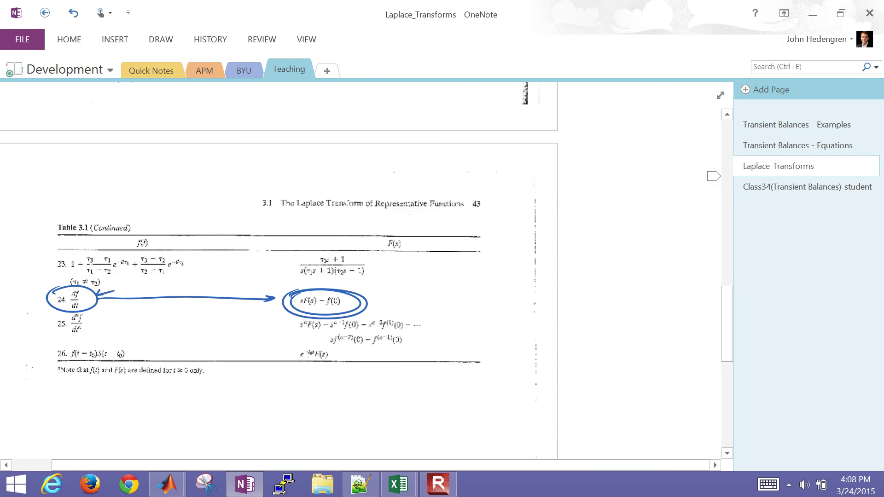
pyautogui.scroll(10, 368, 276)
pyautogui.scroll(5, 384, 305)
pyautogui.moveTo(384, 305); pyautogui.dragTo(286, 291)
pyautogui.moveTo(395, 276)
pyautogui.mouseDown()
pyautogui.moveTo(358, 285)
pyautogui.moveTo(398, 282)
pyautogui.moveTo(369, 320)
pyautogui.moveTo(361, 299)
pyautogui.mouseUp()
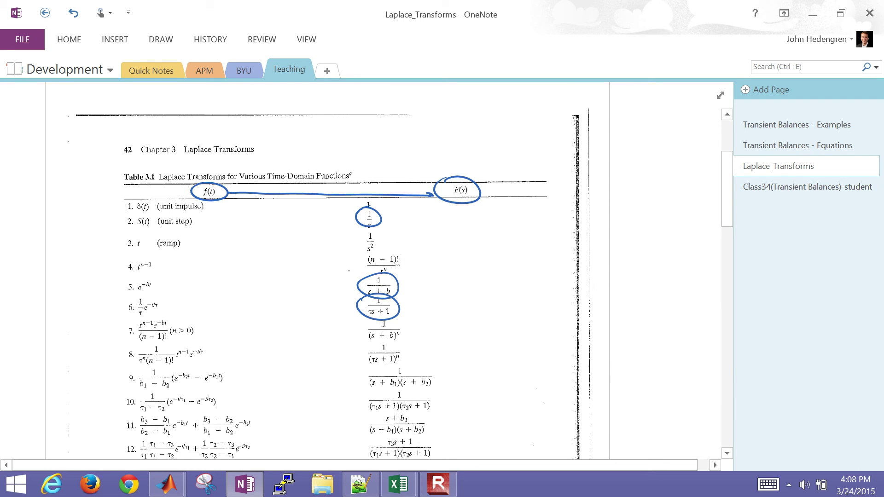
# - Link 1/(s + b) to e^−bt with a double-headed arrow and remove the circle around 1/(τs + 1)
pyautogui.moveTo(332, 285)
pyautogui.mouseDown()
pyautogui.moveTo(353, 285)
pyautogui.moveTo(170, 287)
pyautogui.mouseUp()
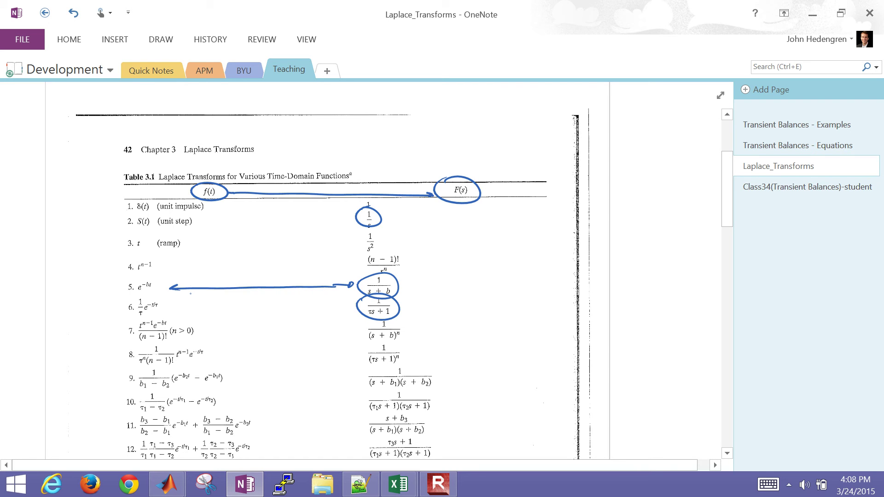
pyautogui.moveTo(362, 287)
pyautogui.mouseDown()
pyautogui.moveTo(357, 297)
pyautogui.moveTo(382, 334)
pyautogui.mouseUp()
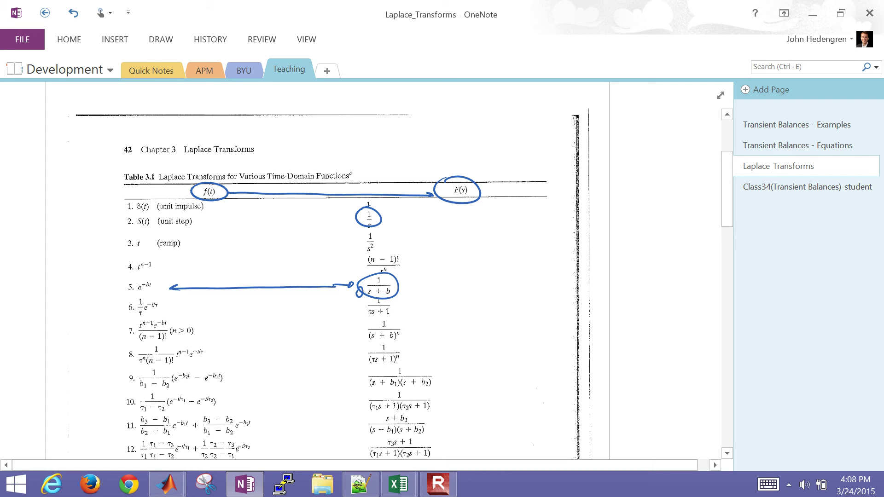
pyautogui.scroll(5, 379, 313)
pyautogui.hscroll(-4, 378, 267)
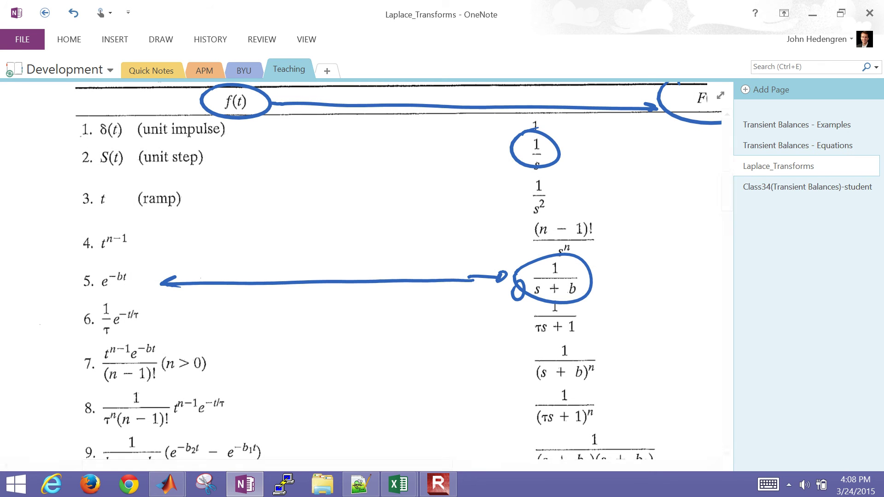
pyautogui.press('super+d')
pyautogui.press('super+d')
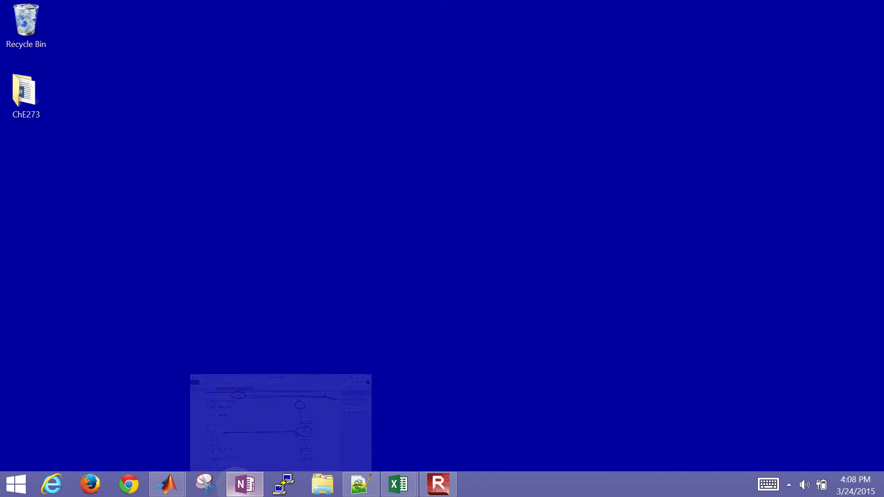
# - Return to the Class34(Transient Balances) page and extend X_A(s) with the simplified form = x_Ai / (s + ṁ_out/m)
pyautogui.click(807, 187)
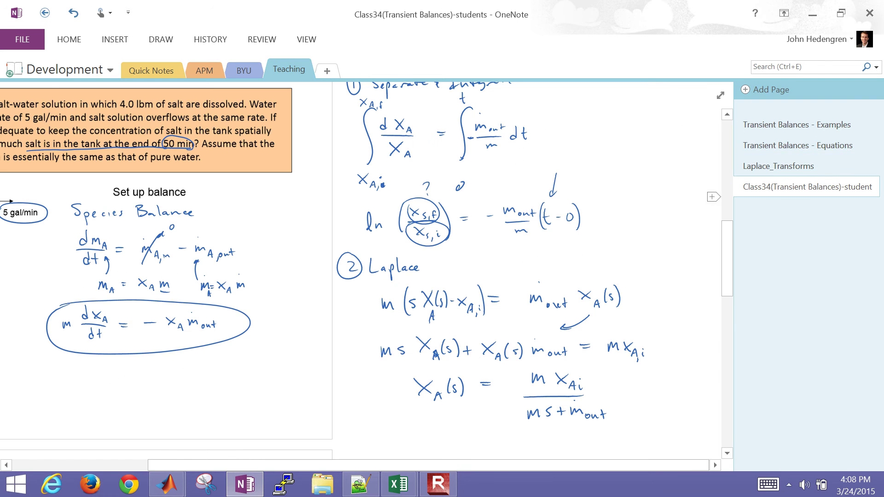
pyautogui.scroll(-2, 460, 276)
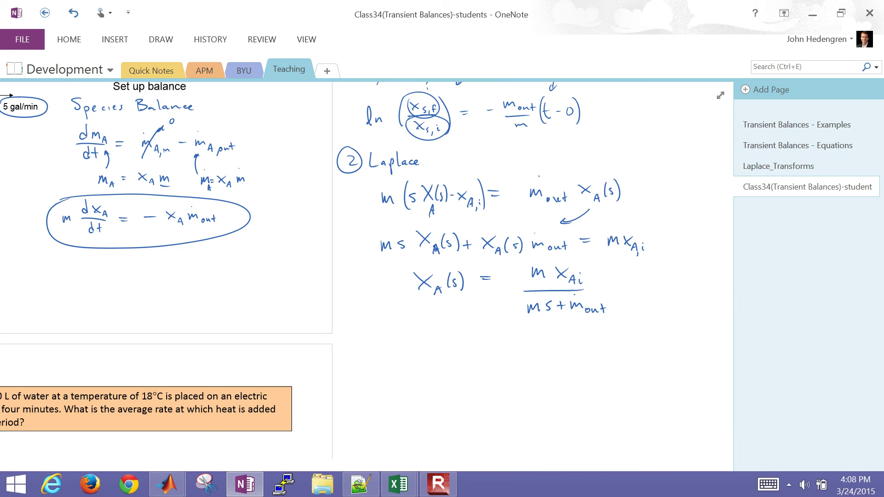
pyautogui.moveTo(609, 286); pyautogui.dragTo(616, 285)
pyautogui.moveTo(608, 290); pyautogui.dragTo(677, 283)
pyautogui.moveTo(679, 278)
pyautogui.mouseDown()
pyautogui.moveTo(696, 288)
pyautogui.moveTo(646, 307)
pyautogui.moveTo(666, 305)
pyautogui.mouseUp()
pyautogui.moveTo(663, 300)
pyautogui.mouseDown()
pyautogui.moveTo(663, 309)
pyautogui.moveTo(697, 304)
pyautogui.mouseUp()
pyautogui.moveTo(694, 300)
pyautogui.mouseDown()
pyautogui.moveTo(702, 299)
pyautogui.moveTo(697, 309)
pyautogui.mouseUp()
pyautogui.moveTo(682, 315); pyautogui.dragTo(696, 317)
# - Circle ṁ_out/m in the simplified denominator and label it b
pyautogui.scroll(-1, 367, 276)
pyautogui.hscroll(1, 366, 276)
pyautogui.scroll(-1, 367, 277)
pyautogui.hscroll(3, 366, 276)
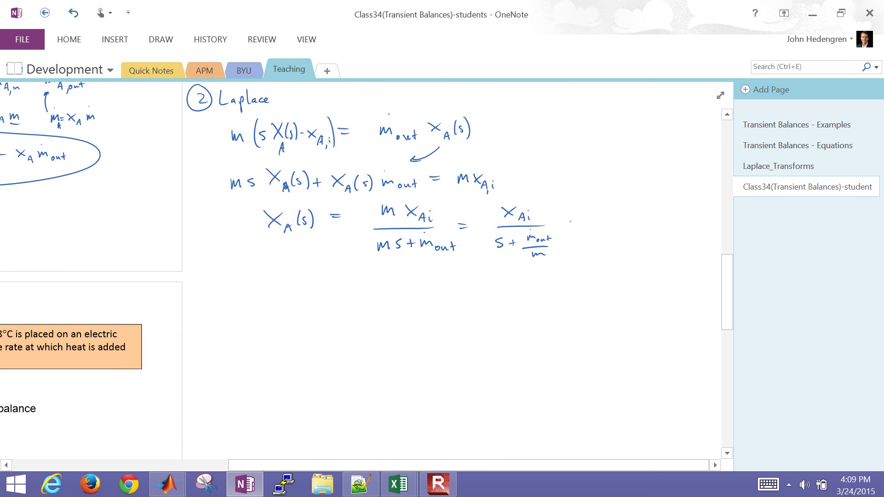
pyautogui.moveTo(517, 233)
pyautogui.mouseDown()
pyautogui.moveTo(527, 257)
pyautogui.moveTo(523, 233)
pyautogui.moveTo(571, 246)
pyautogui.mouseUp()
pyautogui.moveTo(574, 251); pyautogui.dragTo(579, 247)
# - Write the inverse transform X_A(t) = x_A,i e^(−(ṁ_out/m) t) below and draw a box around it
pyautogui.moveTo(268, 266)
pyautogui.mouseDown()
pyautogui.moveTo(279, 279)
pyautogui.moveTo(268, 280)
pyautogui.mouseUp()
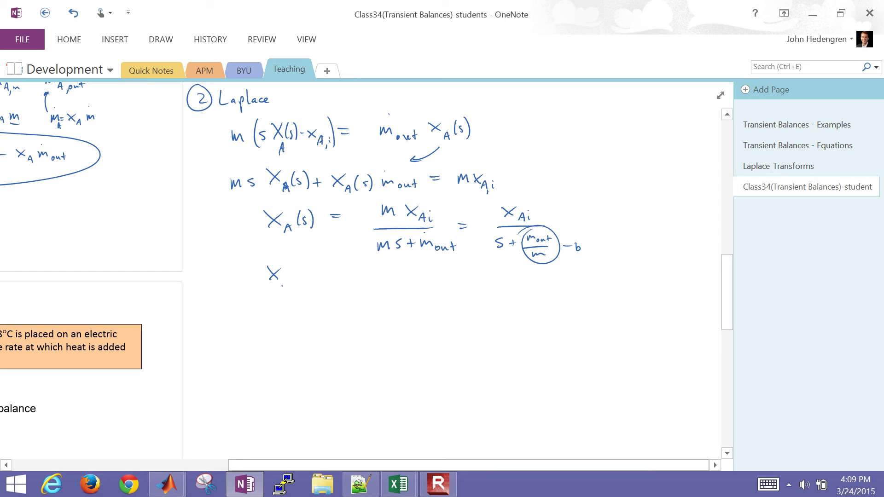
pyautogui.moveTo(282, 288); pyautogui.dragTo(295, 283)
pyautogui.moveTo(300, 271)
pyautogui.mouseDown()
pyautogui.moveTo(299, 282)
pyautogui.moveTo(304, 274)
pyautogui.mouseUp()
pyautogui.moveTo(307, 269)
pyautogui.mouseDown()
pyautogui.moveTo(311, 283)
pyautogui.moveTo(331, 274)
pyautogui.mouseUp()
pyautogui.moveTo(323, 279)
pyautogui.mouseDown()
pyautogui.moveTo(371, 289)
pyautogui.moveTo(441, 270)
pyautogui.mouseUp()
pyautogui.moveTo(428, 278); pyautogui.dragTo(453, 274)
pyautogui.moveTo(449, 269); pyautogui.dragTo(454, 268)
pyautogui.moveTo(254, 262)
pyautogui.mouseDown()
pyautogui.moveTo(331, 254)
pyautogui.moveTo(477, 264)
pyautogui.moveTo(256, 300)
pyautogui.moveTo(257, 260)
pyautogui.mouseUp()
# - Box the integrated logarithm equation and change its subscripts to x_A,f and x_A,i
pyautogui.scroll(3, 451, 271)
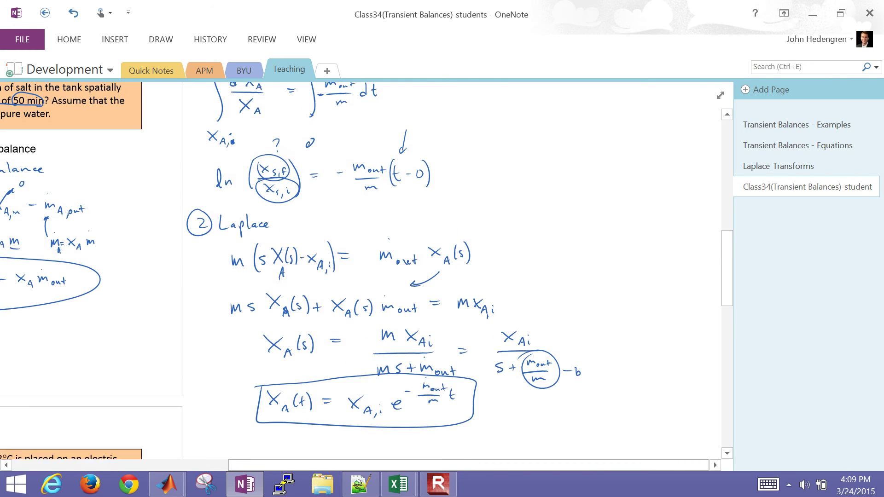
pyautogui.scroll(-1, 451, 271)
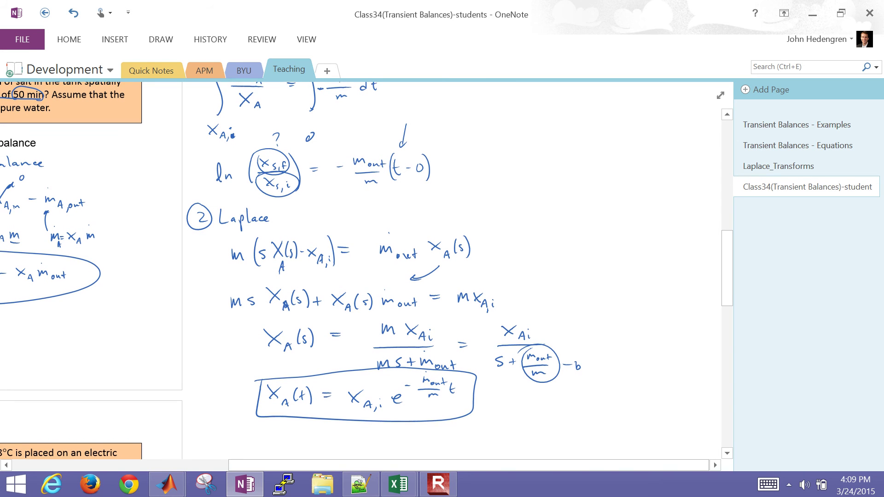
pyautogui.moveTo(209, 154)
pyautogui.mouseDown()
pyautogui.moveTo(454, 141)
pyautogui.moveTo(365, 198)
pyautogui.moveTo(204, 147)
pyautogui.mouseUp()
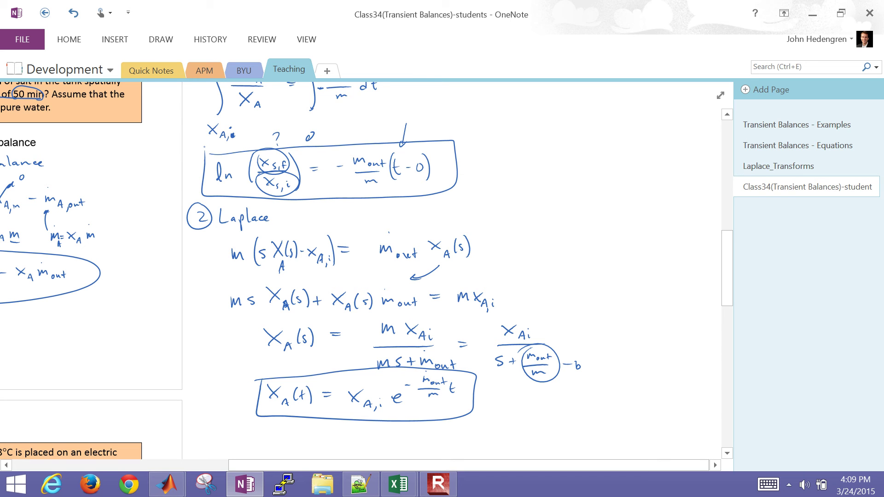
pyautogui.moveTo(271, 171)
pyautogui.mouseDown()
pyautogui.moveTo(277, 166)
pyautogui.moveTo(280, 188)
pyautogui.mouseUp()
pyautogui.scroll(5, 359, 271)
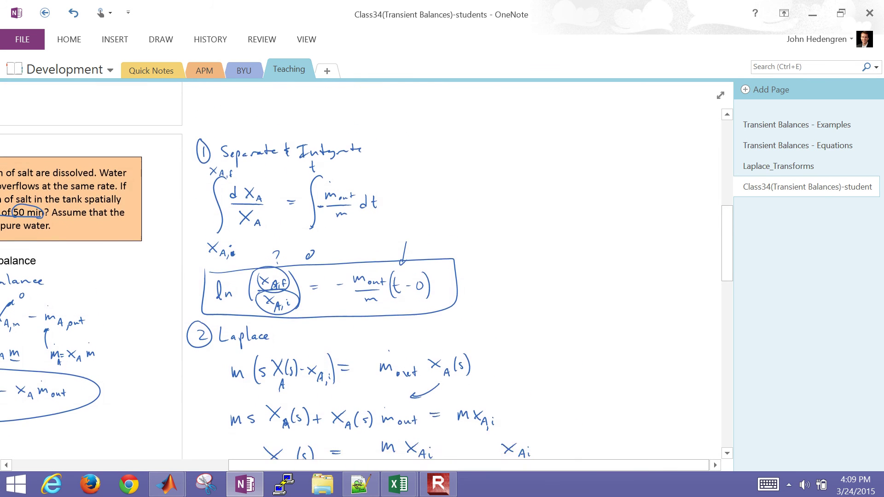
# - Handwrite the heading "Euler's", numbered with a circled 3, in the blank area beside the Separate & Integrate solution
pyautogui.scroll(-4, 359, 272)
pyautogui.scroll(-2, 410, 240)
pyautogui.hscroll(2, 359, 271)
pyautogui.scroll(1, 359, 271)
pyautogui.moveTo(458, 120); pyautogui.dragTo(458, 130)
pyautogui.moveTo(464, 114)
pyautogui.mouseDown()
pyautogui.moveTo(453, 116)
pyautogui.moveTo(483, 129)
pyautogui.moveTo(491, 117)
pyautogui.mouseUp()
pyautogui.moveTo(485, 124); pyautogui.dragTo(490, 122)
pyautogui.moveTo(485, 128); pyautogui.dragTo(505, 123)
pyautogui.moveTo(505, 117)
pyautogui.mouseDown()
pyautogui.moveTo(508, 128)
pyautogui.moveTo(523, 123)
pyautogui.mouseUp()
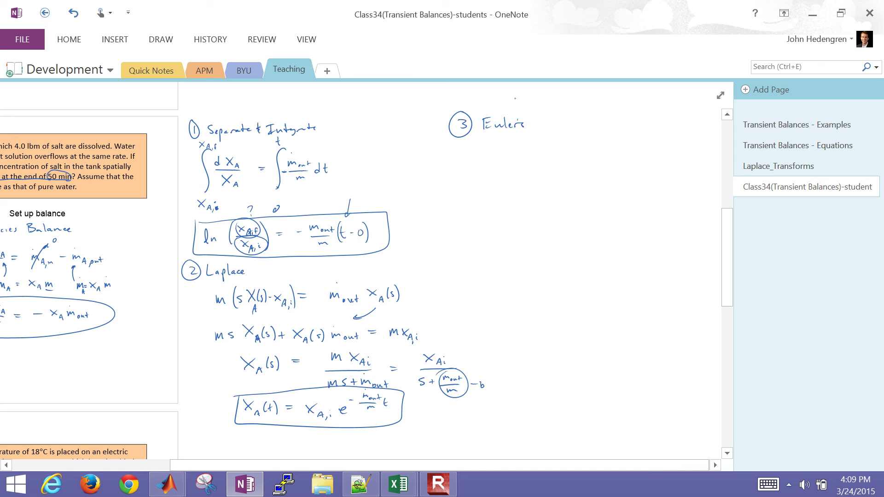
pyautogui.hscroll(-2, 359, 272)
pyautogui.scroll(-1, 359, 272)
pyautogui.click(565, 126)
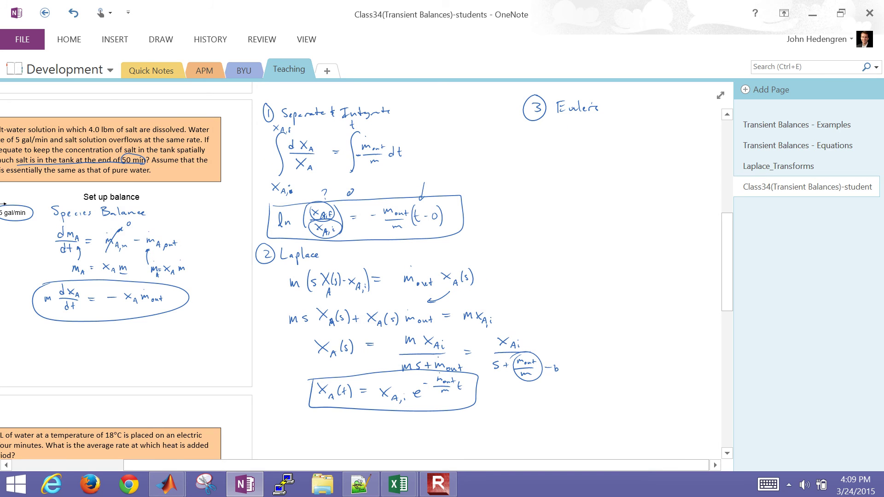
# - In full-page view, handwrite the balance m dx_A/dt = −x_A ṁ_out under the "Euler's" heading
pyautogui.click(720, 95)
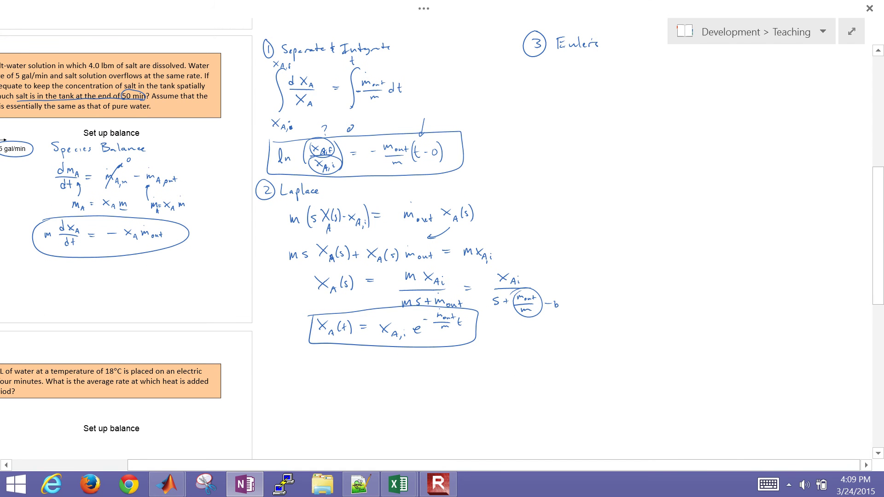
pyautogui.scroll(2, 359, 271)
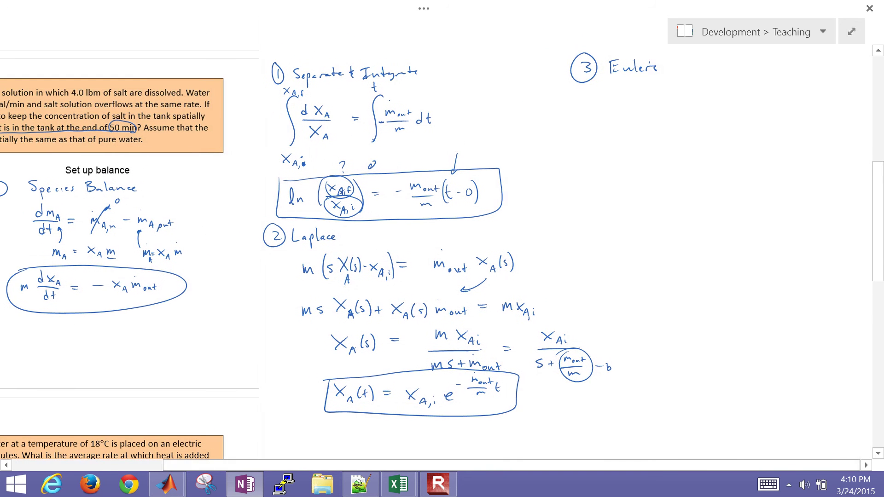
pyautogui.moveTo(623, 104); pyautogui.dragTo(660, 102)
pyautogui.moveTo(661, 101); pyautogui.dragTo(666, 104)
pyautogui.moveTo(652, 117); pyautogui.dragTo(654, 121)
pyautogui.moveTo(661, 111); pyautogui.dragTo(660, 120)
pyautogui.moveTo(658, 115); pyautogui.dragTo(686, 101)
pyautogui.moveTo(682, 104); pyautogui.dragTo(771, 109)
pyautogui.click(747, 92)
pyautogui.moveTo(767, 104); pyautogui.dragTo(774, 103)
# - Sketch a point labelled x_A,i beside the balance, a Δt bracket below it, and a second point marked with a question mark
pyautogui.hscroll(3, 776, 83)
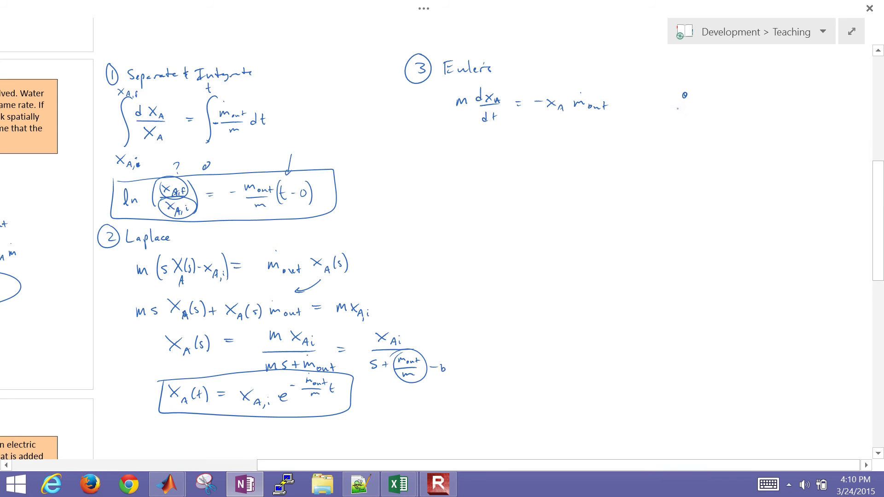
pyautogui.moveTo(676, 108); pyautogui.dragTo(683, 116)
pyautogui.moveTo(682, 109); pyautogui.dragTo(676, 116)
pyautogui.moveTo(682, 129)
pyautogui.mouseDown()
pyautogui.moveTo(722, 129)
pyautogui.moveTo(688, 158)
pyautogui.mouseUp()
pyautogui.moveTo(688, 159); pyautogui.dragTo(704, 159)
pyautogui.moveTo(702, 154); pyautogui.dragTo(708, 153)
pyautogui.moveTo(721, 57); pyautogui.dragTo(733, 49)
# - Write dx_A/dt ≈ (x_A,2 − x_A,1)/Δt beside the sketch and draw an arrow from it to the balance's derivative
pyautogui.scroll(1, 441, 253)
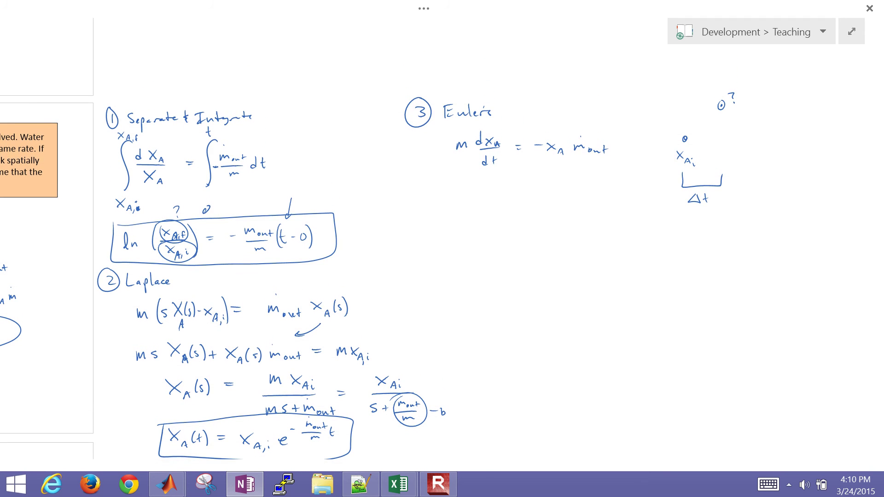
pyautogui.click(718, 123)
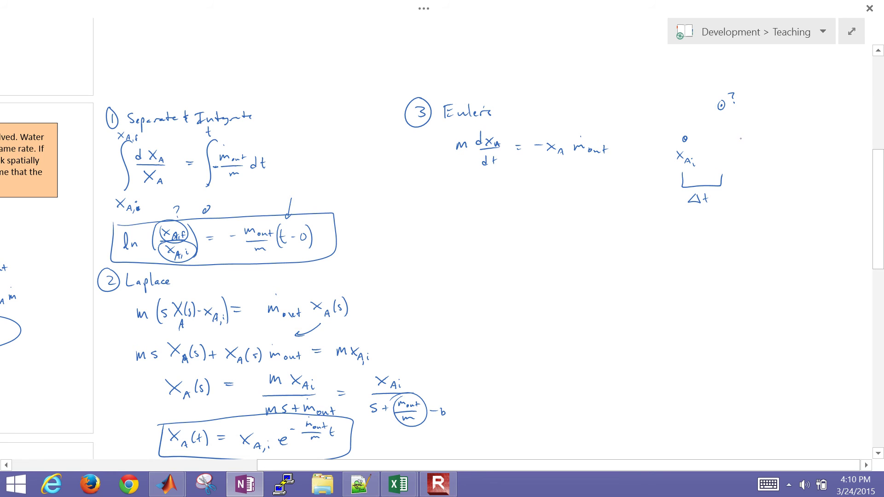
pyautogui.moveTo(743, 140); pyautogui.dragTo(755, 145)
pyautogui.moveTo(755, 139); pyautogui.dragTo(749, 145)
pyautogui.moveTo(751, 160); pyautogui.dragTo(746, 163)
pyautogui.moveTo(757, 155)
pyautogui.mouseDown()
pyautogui.moveTo(758, 164)
pyautogui.moveTo(784, 145)
pyautogui.moveTo(828, 146)
pyautogui.mouseUp()
pyautogui.moveTo(830, 143); pyautogui.dragTo(841, 143)
pyautogui.moveTo(845, 136)
pyautogui.mouseDown()
pyautogui.moveTo(859, 152)
pyautogui.moveTo(832, 166)
pyautogui.moveTo(845, 164)
pyautogui.mouseUp()
pyautogui.moveTo(839, 162); pyautogui.dragTo(838, 170)
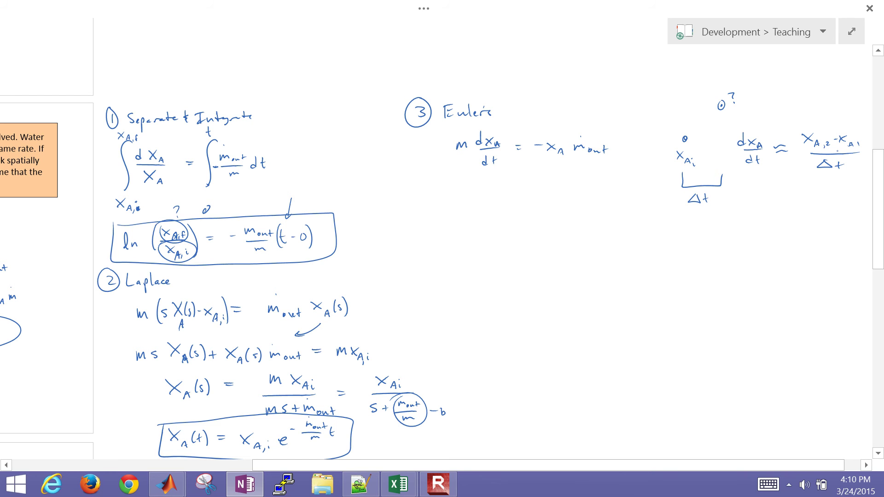
pyautogui.moveTo(809, 123)
pyautogui.mouseDown()
pyautogui.moveTo(686, 69)
pyautogui.moveTo(513, 123)
pyautogui.moveTo(526, 125)
pyautogui.mouseUp()
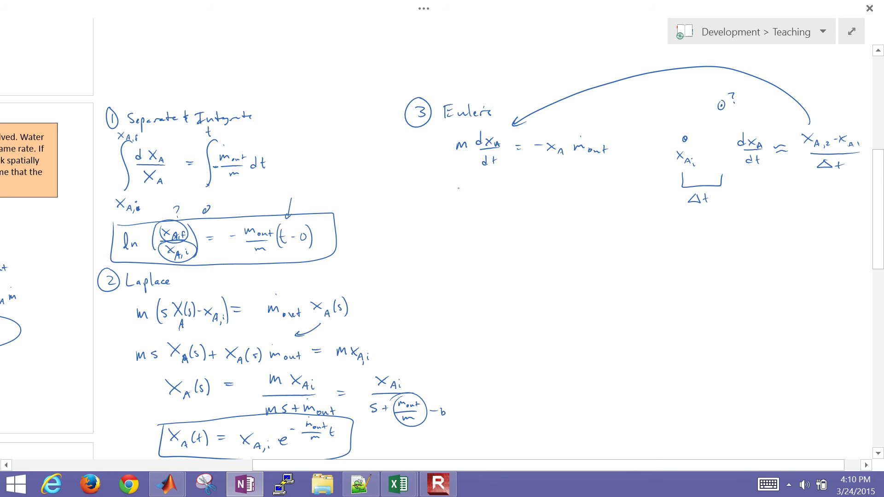
# - Write the update formula x_A,2 = −x_A (ṁ_out/m) Δt + x_A,1 below the balance and draw a box around it
pyautogui.moveTo(470, 188)
pyautogui.mouseDown()
pyautogui.moveTo(481, 201)
pyautogui.moveTo(499, 201)
pyautogui.mouseUp()
pyautogui.moveTo(569, 184)
pyautogui.mouseDown()
pyautogui.moveTo(583, 195)
pyautogui.moveTo(624, 185)
pyautogui.moveTo(614, 208)
pyautogui.moveTo(643, 196)
pyautogui.mouseUp()
pyautogui.moveTo(649, 180)
pyautogui.mouseDown()
pyautogui.moveTo(651, 191)
pyautogui.moveTo(631, 197)
pyautogui.mouseUp()
pyautogui.moveTo(644, 186); pyautogui.dragTo(641, 217)
pyautogui.moveTo(636, 213)
pyautogui.mouseDown()
pyautogui.moveTo(636, 223)
pyautogui.moveTo(654, 223)
pyautogui.moveTo(645, 224)
pyautogui.mouseUp()
pyautogui.moveTo(655, 228); pyautogui.dragTo(661, 227)
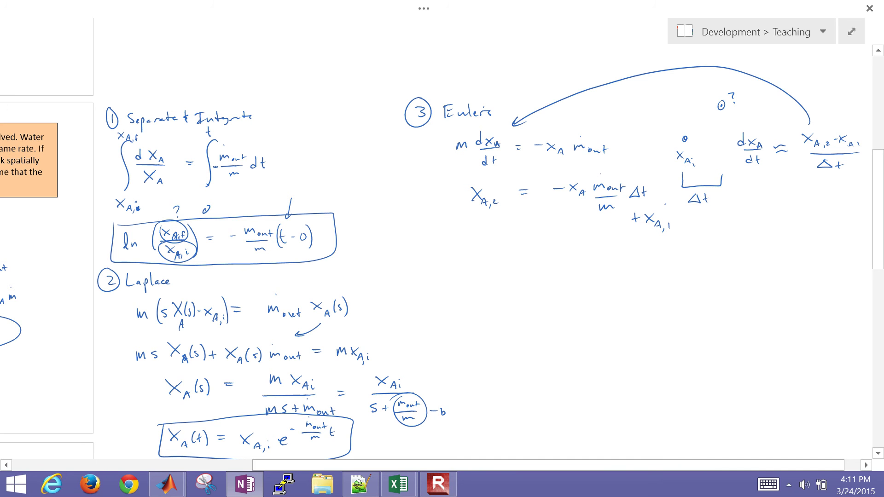
pyautogui.moveTo(458, 177)
pyautogui.mouseDown()
pyautogui.moveTo(609, 163)
pyautogui.moveTo(686, 226)
pyautogui.moveTo(467, 177)
pyautogui.mouseUp()
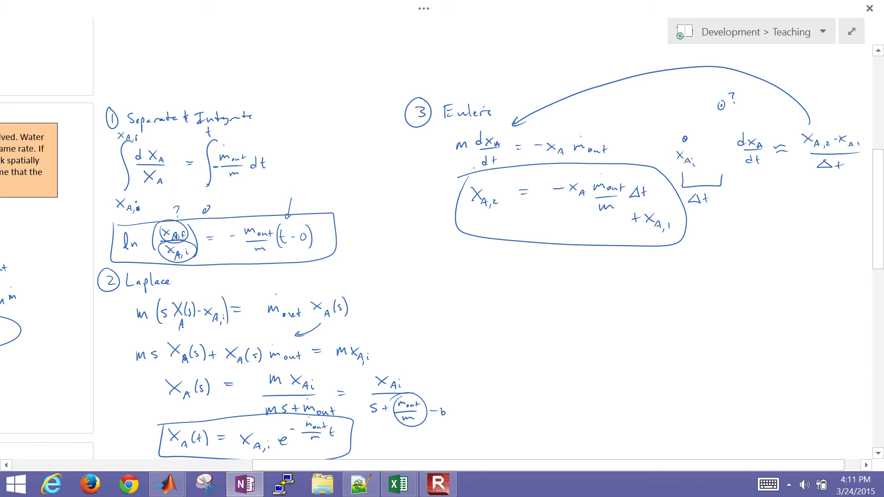
# - Leave full-page view, switch to Example2.xlsx in Excel, and examine the first-step numerical and analytic formulas in B5 and C5
pyautogui.click(851, 31)
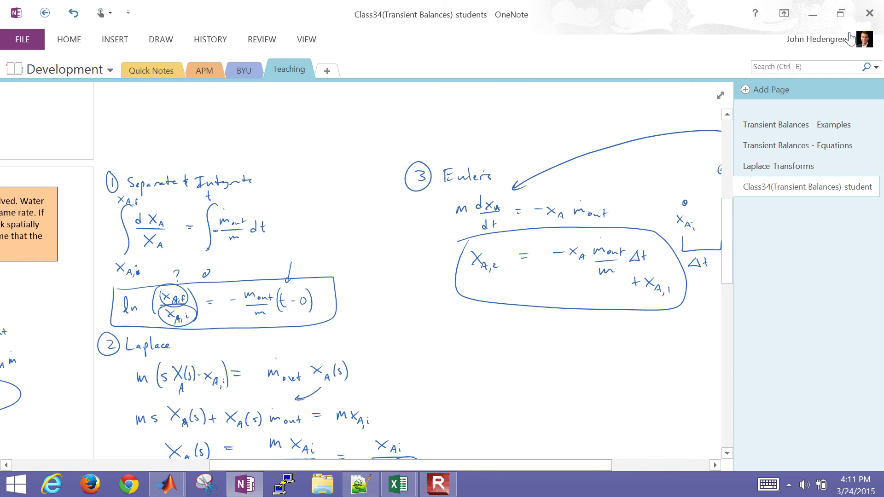
pyautogui.moveTo(399, 483)
pyautogui.click(328, 431)
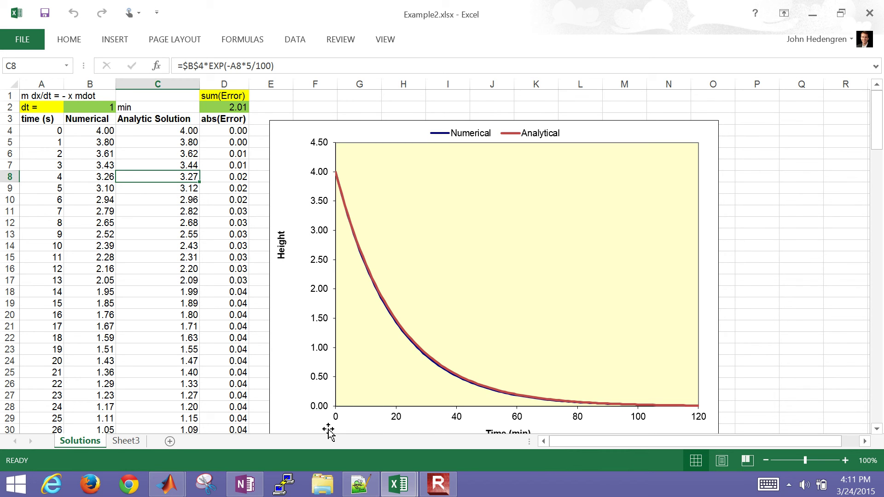
pyautogui.click(90, 142)
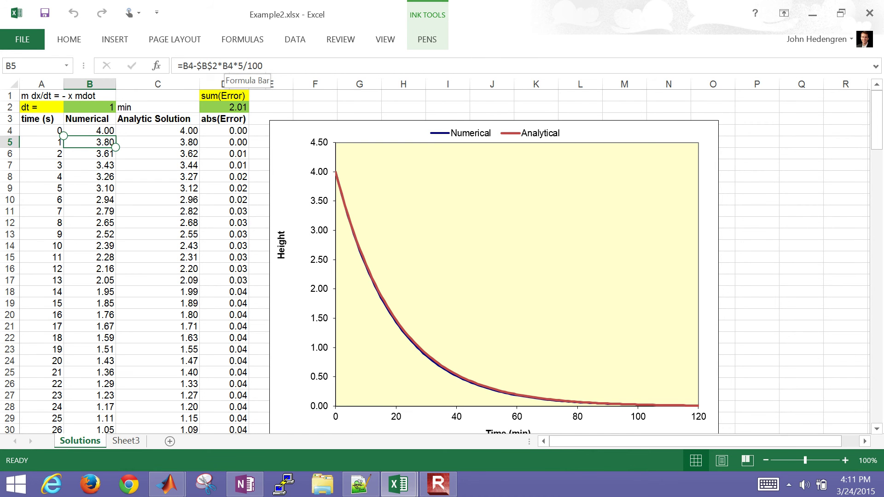
pyautogui.click(160, 143)
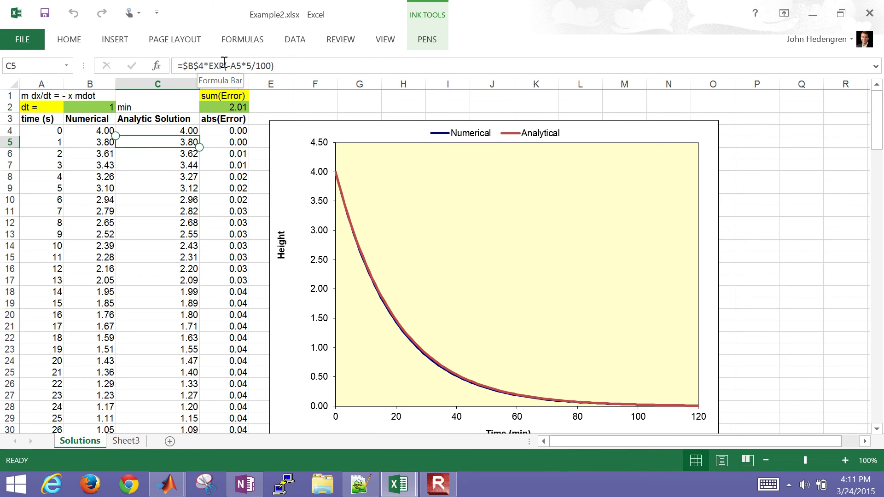
# - Try time steps of 2 and 4 min in the dt cell B2
pyautogui.click(90, 96)
pyautogui.click(90, 107)
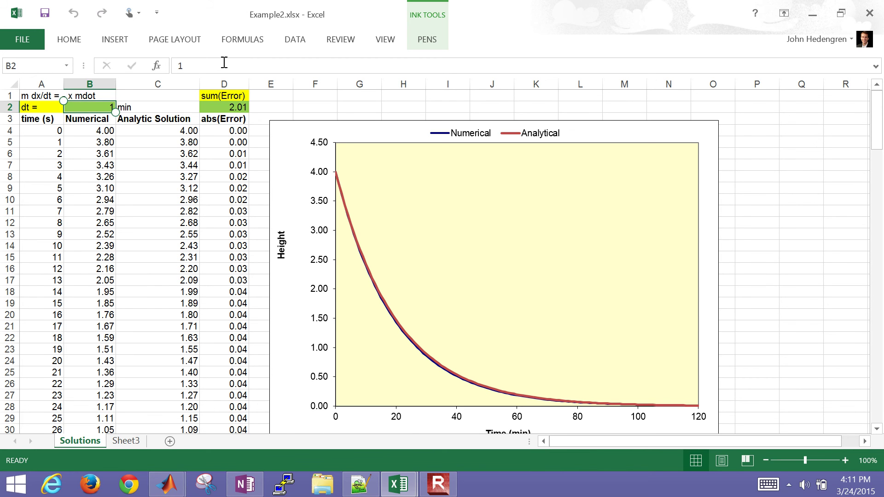
pyautogui.write('2')
pyautogui.press('Return')
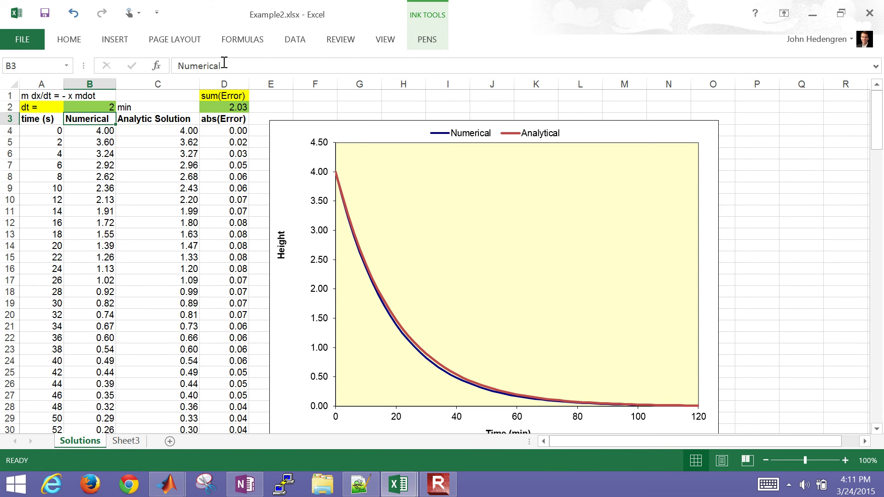
pyautogui.press('Up')
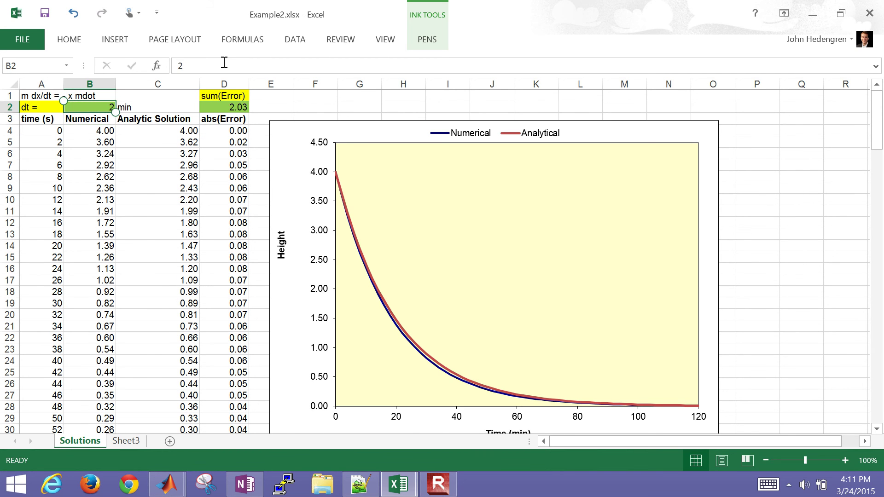
pyautogui.write('4')
pyautogui.press('Return')
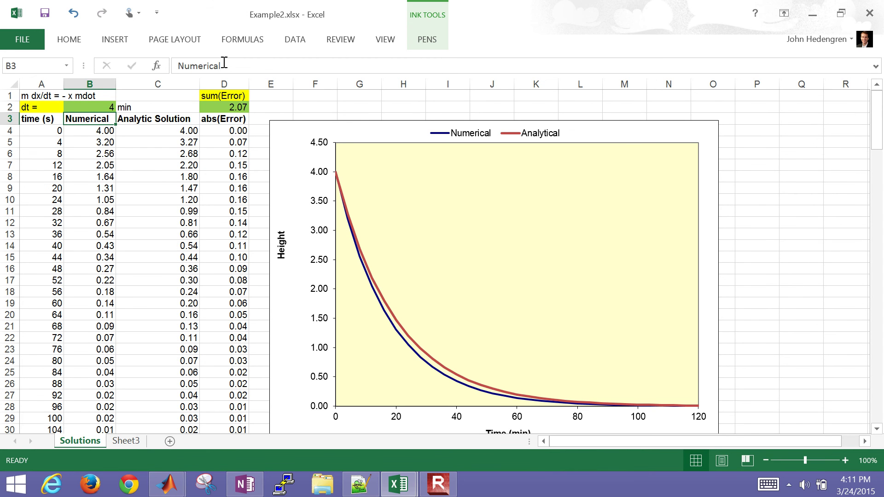
# - Try larger time steps of 8, 16 and 32 min in the dt cell B2
pyautogui.press('Up')
pyautogui.write("8'")
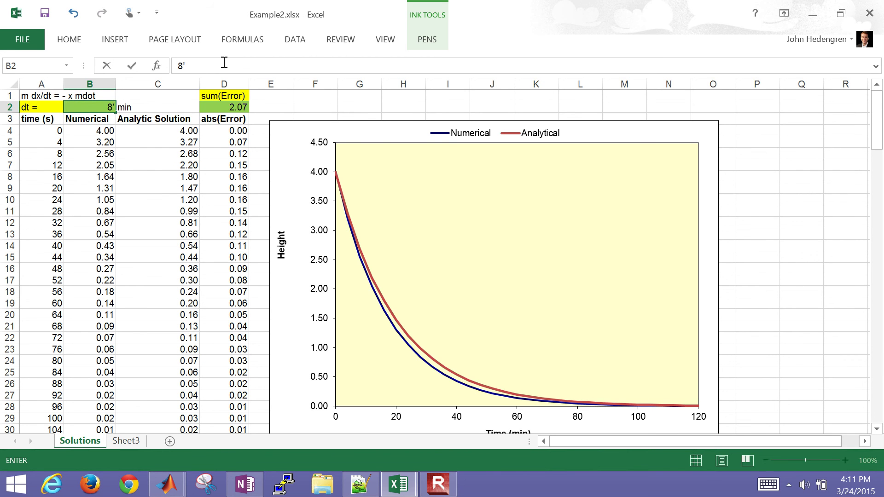
pyautogui.press('BackSpace')
pyautogui.press('Return')
pyautogui.press('Up')
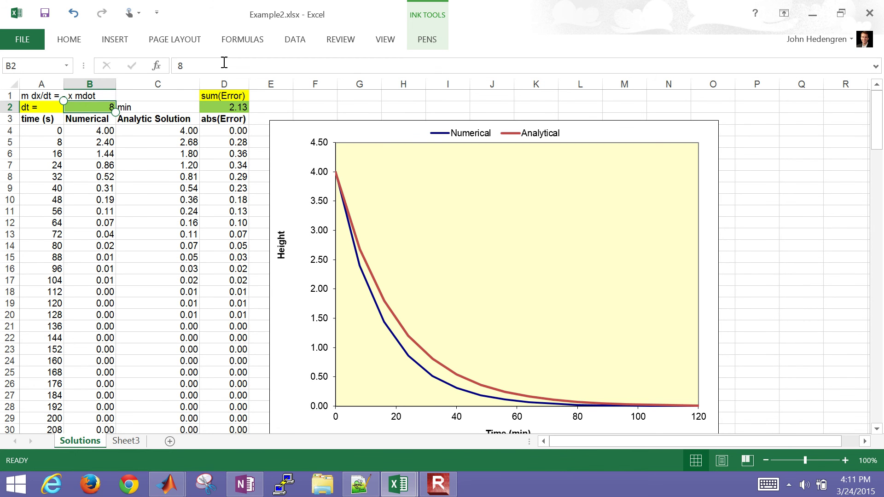
pyautogui.write('16')
pyautogui.press('Return')
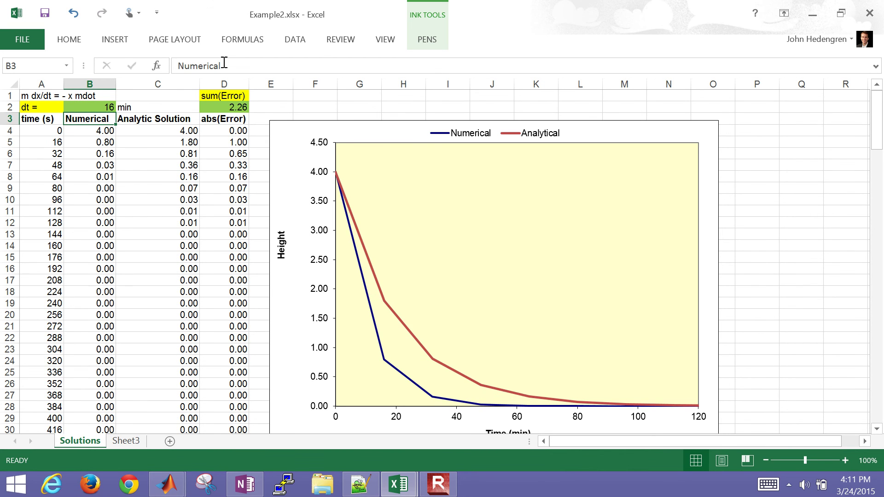
pyautogui.press('Up')
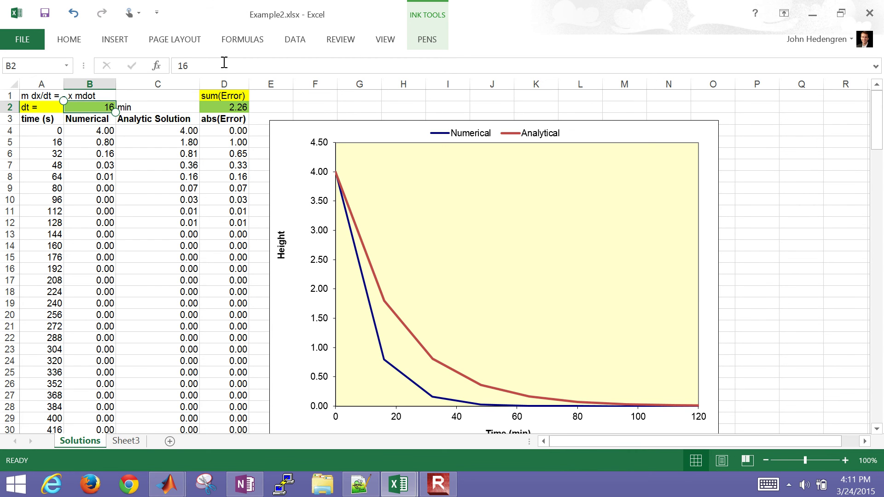
pyautogui.write('32')
pyautogui.press('Return')
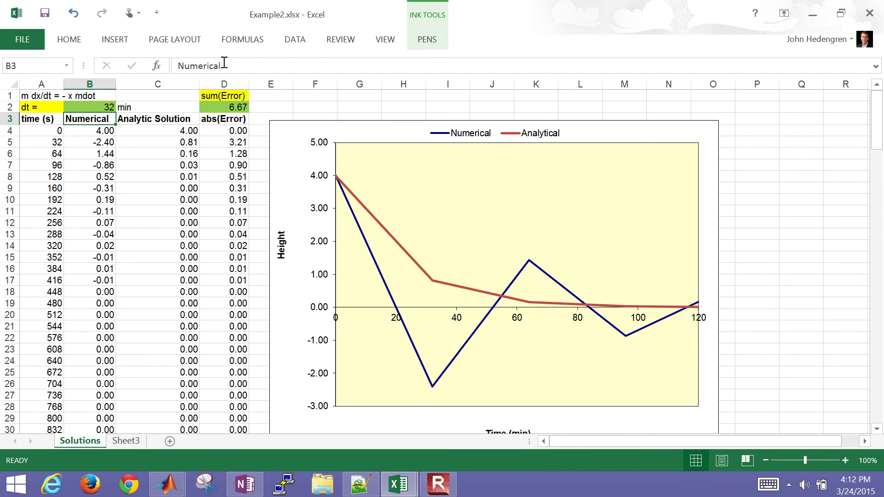
# - Close Example2.xlsx without saving the changes
pyautogui.click(869, 13)
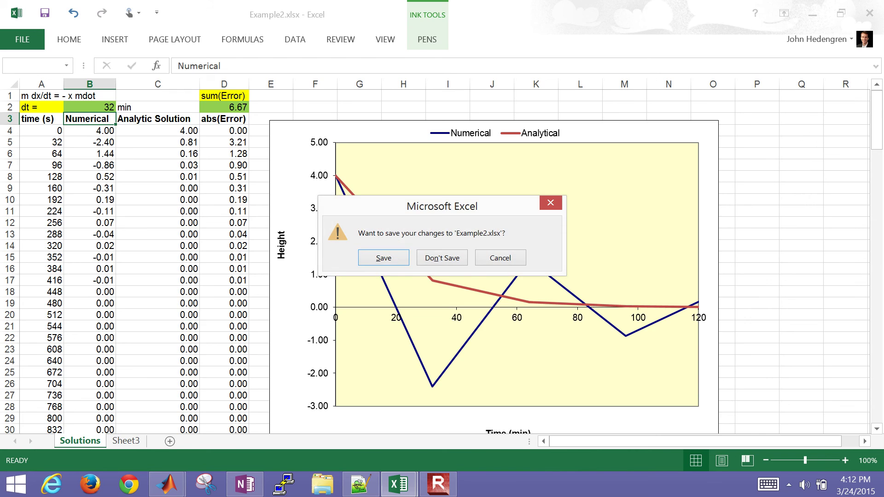
pyautogui.click(435, 258)
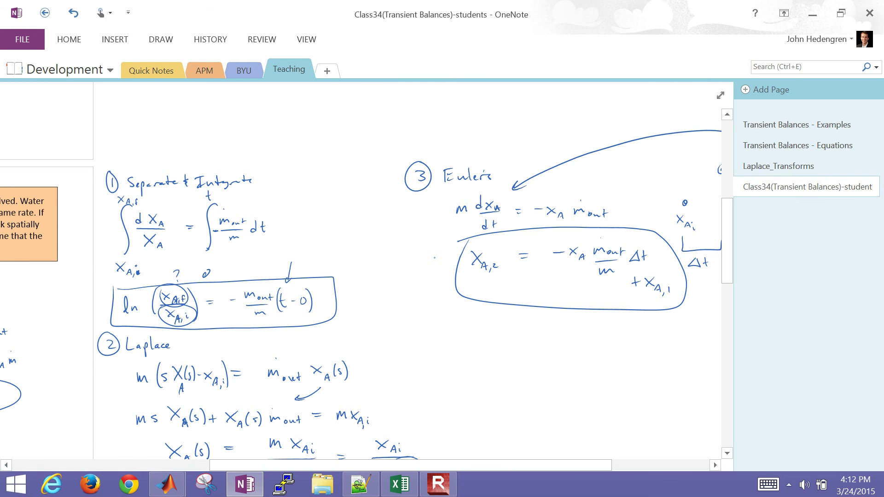
# - In full-page view, handwrite the heading "MATLAB" with a circled 4 below the boxed Euler formula, and circle the balance m dx_A/dt = −x_A ṁ_out
pyautogui.click(721, 95)
pyautogui.moveTo(455, 250); pyautogui.dragTo(397, 191)
pyautogui.moveTo(395, 221); pyautogui.dragTo(398, 245)
pyautogui.moveTo(396, 210)
pyautogui.mouseDown()
pyautogui.moveTo(386, 249)
pyautogui.moveTo(404, 211)
pyautogui.moveTo(436, 239)
pyautogui.moveTo(475, 238)
pyautogui.mouseUp()
pyautogui.click(420, 236)
pyautogui.moveTo(477, 239); pyautogui.dragTo(487, 238)
pyautogui.moveTo(479, 233); pyautogui.dragTo(492, 238)
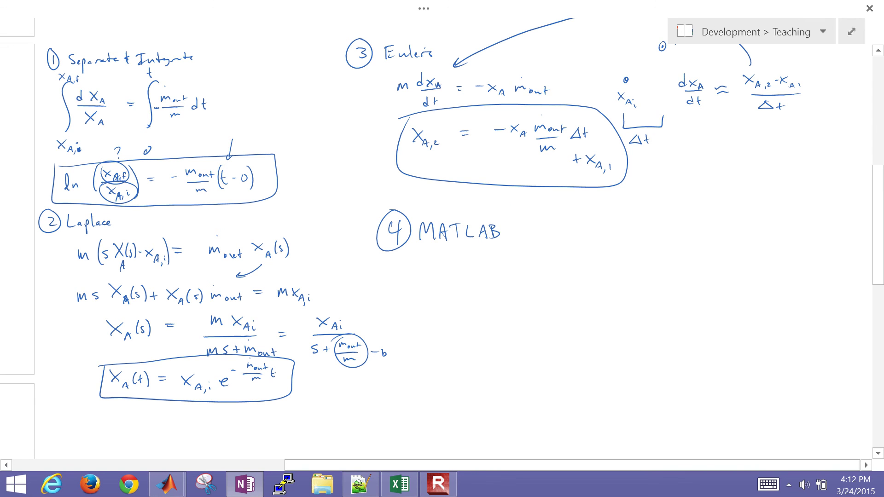
pyautogui.scroll(1, 442, 230)
pyautogui.moveTo(389, 132)
pyautogui.mouseDown()
pyautogui.moveTo(503, 125)
pyautogui.moveTo(457, 165)
pyautogui.moveTo(385, 131)
pyautogui.mouseUp()
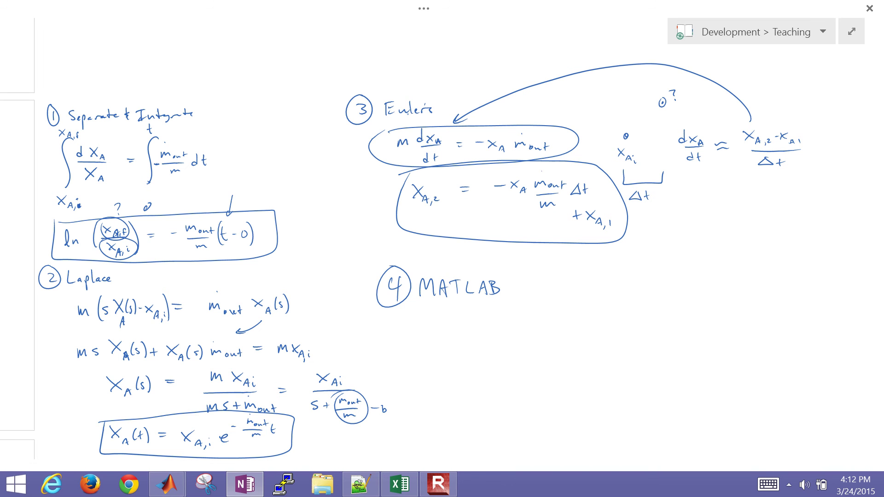
# - Bring up the Example2.m script in the MATLAB editor to view it, and minimize its window
pyautogui.click(166, 484)
pyautogui.click(241, 416)
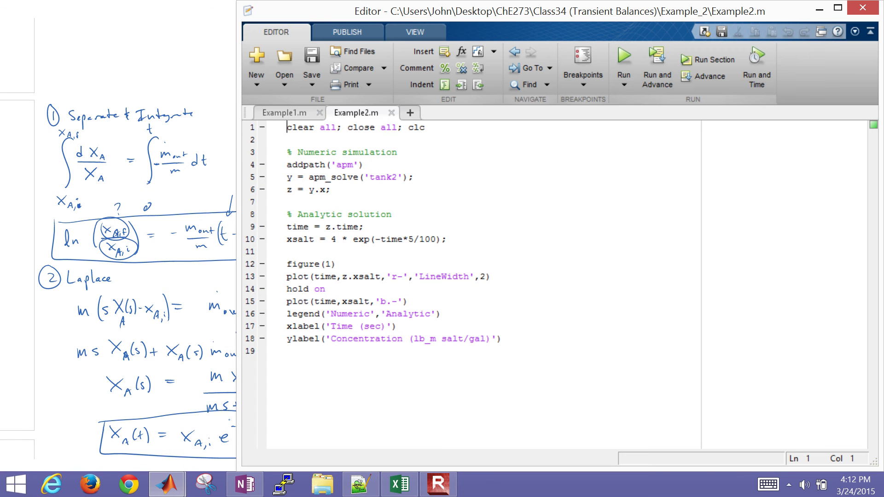
pyautogui.click(819, 8)
# - Minimize OneNote, switch to tank2.apm in Notepad++, and highlight the mout and ms parameter lines
pyautogui.click(851, 31)
pyautogui.click(816, 10)
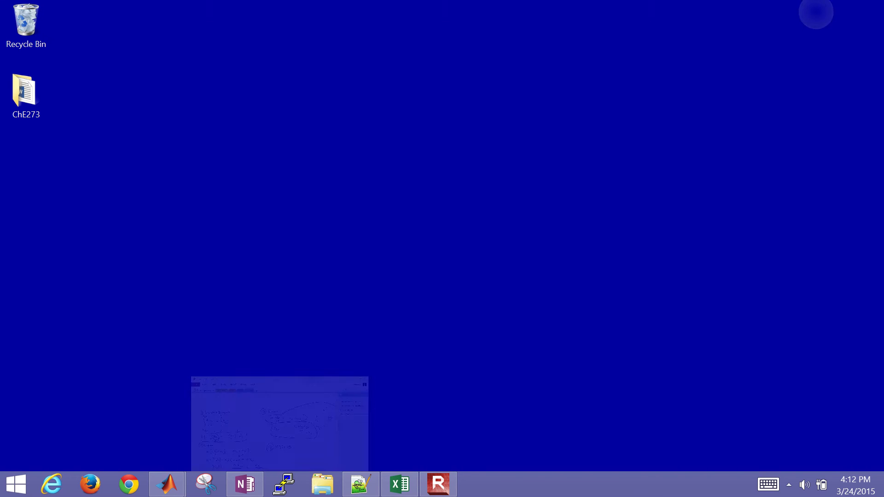
pyautogui.click(360, 484)
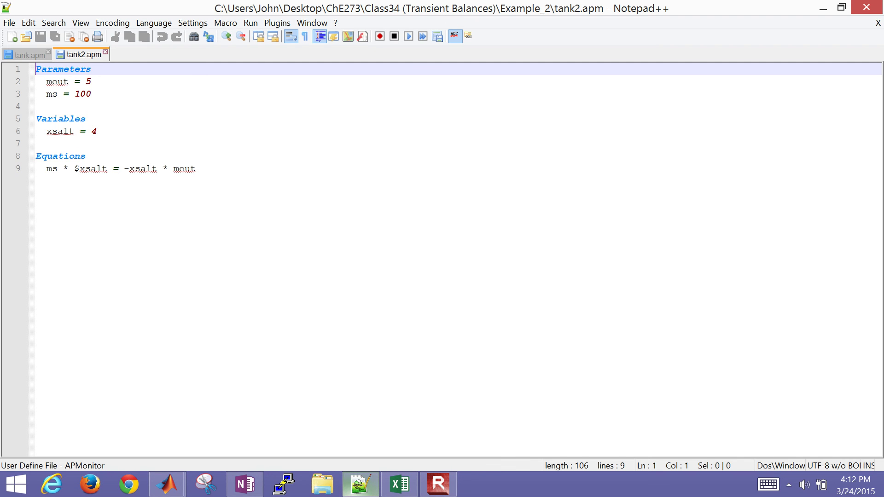
pyautogui.press('Down')
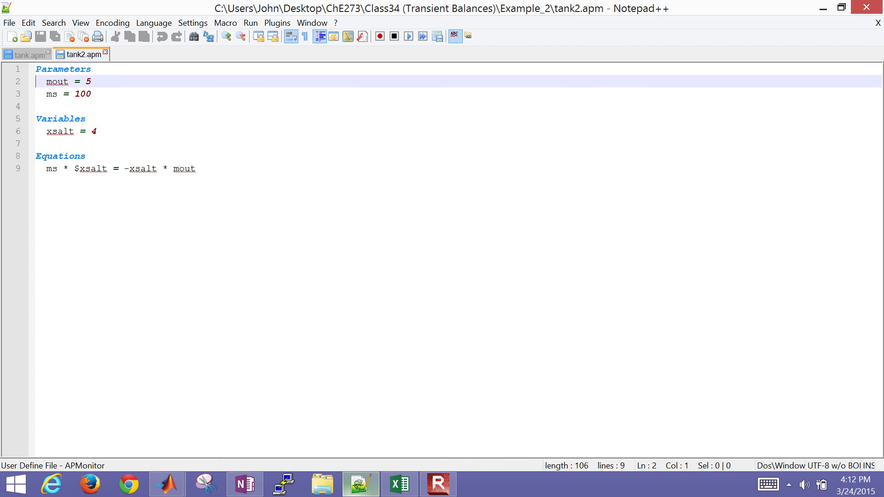
pyautogui.hotkey('shift', 'Down')
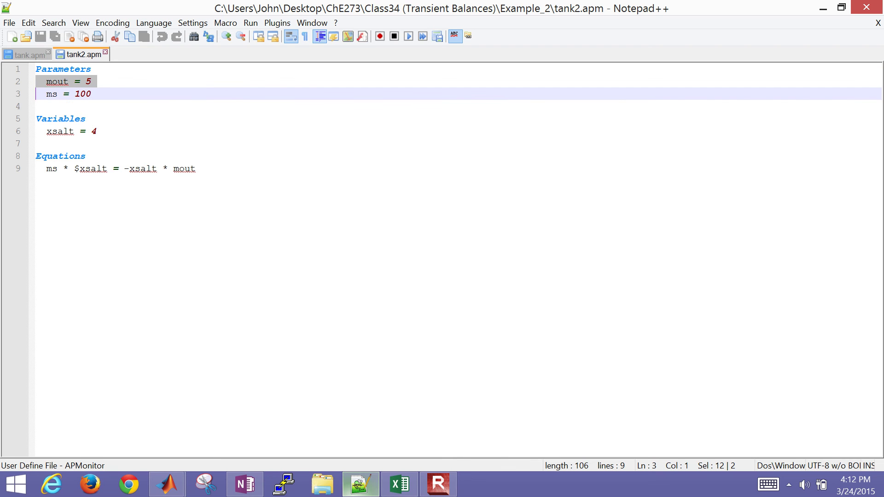
pyautogui.hotkey('shift', 'Down')
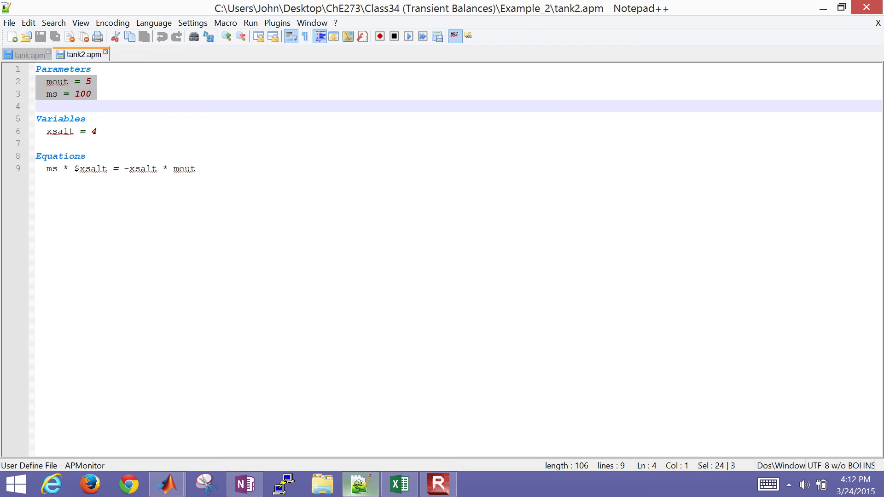
# - Highlight the xsalt line under Variables and place the cursor at the end of that line
pyautogui.press('Down')
pyautogui.press('Down')
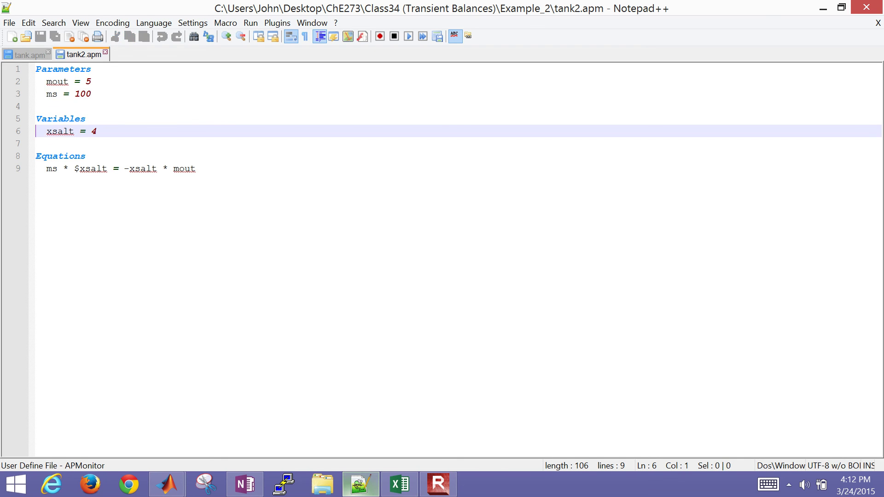
pyautogui.hotkey('shift', 'Down')
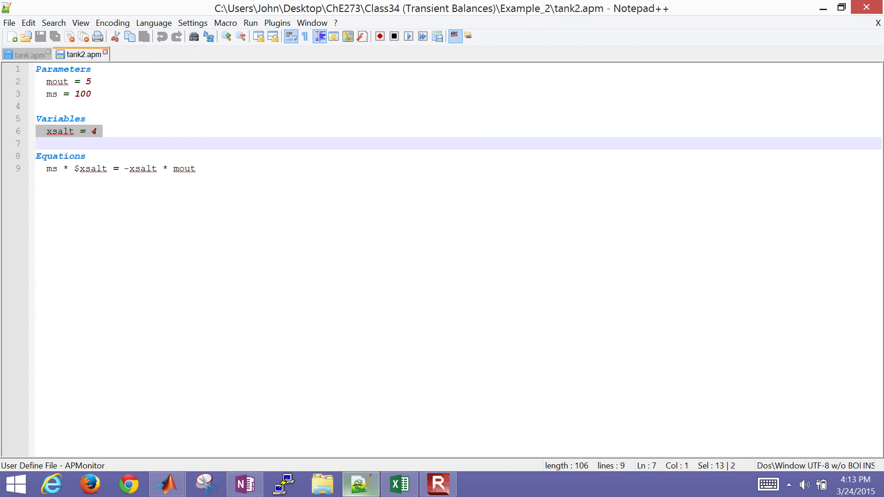
pyautogui.press('Down')
pyautogui.press('Up')
pyautogui.press('Left')
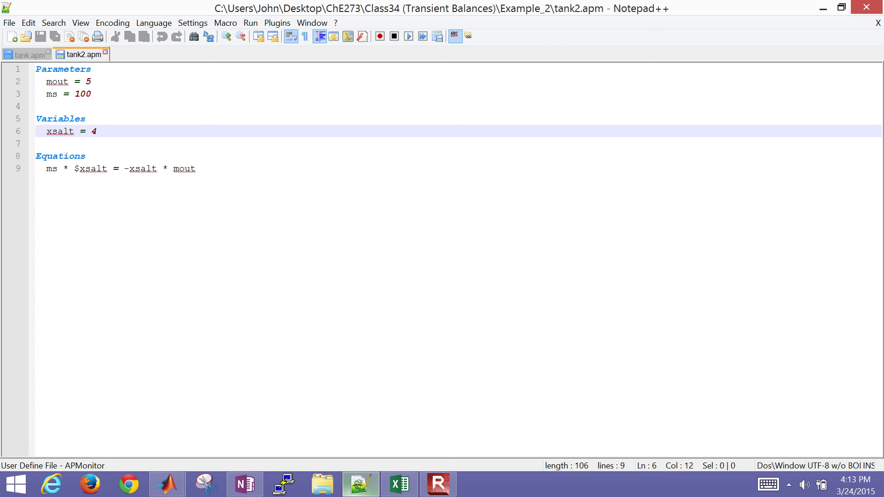
# - Highlight the Equations section of tank2.apm, including the ms * $xsalt = -xsalt * mout line
pyautogui.press('Right')
pyautogui.press('Right')
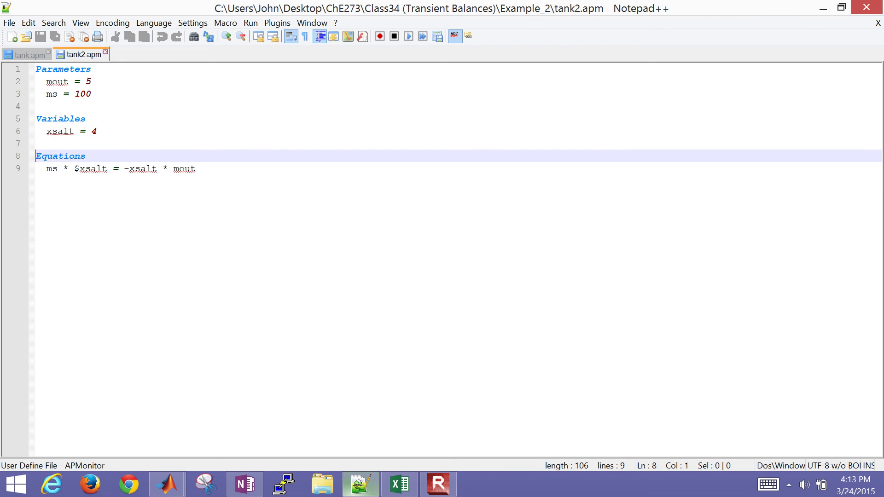
pyautogui.hotkey('shift', 'Down')
pyautogui.hotkey('shift', 'End')
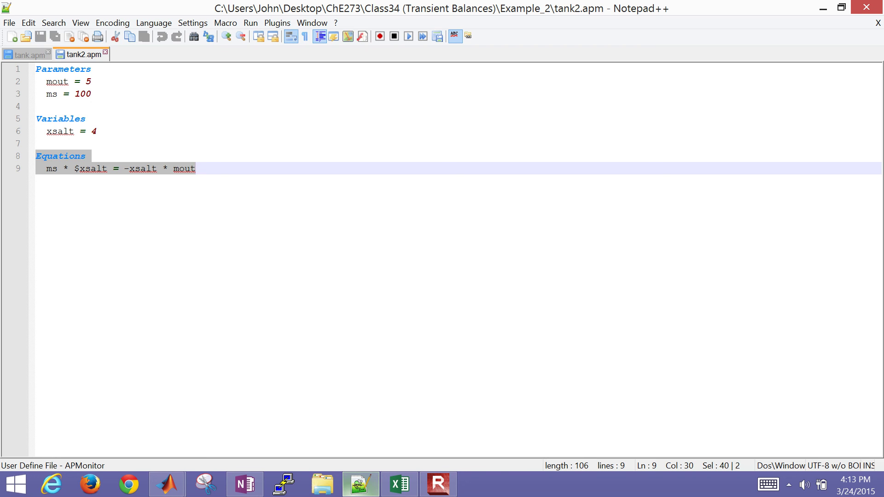
# - Minimize Notepad++, switch to tank2.csv in Excel, select the time column A1:A14 to view it, and close the workbook
pyautogui.click(822, 8)
pyautogui.click(400, 484)
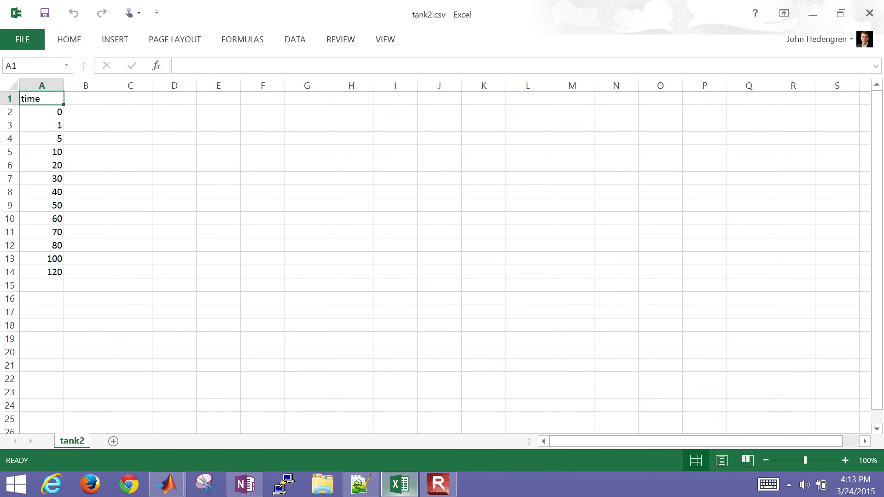
pyautogui.click(42, 125)
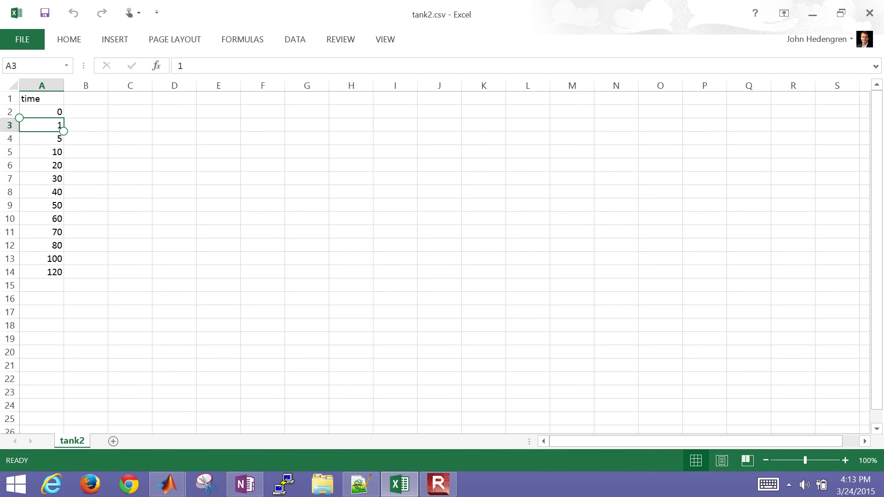
pyautogui.press('Up')
pyautogui.press('Up')
pyautogui.hotkey('shift', 'Down')
pyautogui.hotkey('shift', 'Down')
pyautogui.hotkey('shift', 'Down')
pyautogui.hotkey('shift', 'Down')
pyautogui.hotkey('shift', 'Down')
pyautogui.hotkey('shift', 'Down')
pyautogui.hotkey('shift', 'Down')
pyautogui.hotkey('shift', 'Down')
pyautogui.hotkey('shift', 'Down')
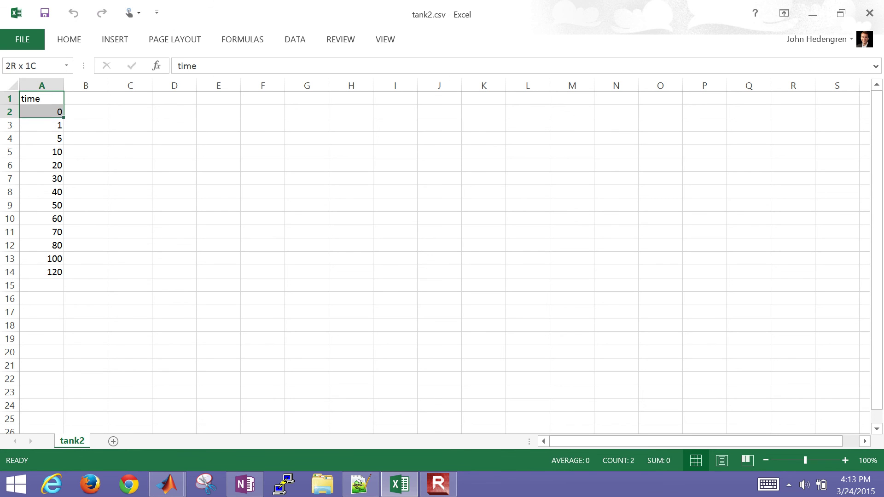
pyautogui.hotkey('shift', 'Down')
pyautogui.hotkey('shift', 'Down')
pyautogui.hotkey('shift', 'Down')
pyautogui.hotkey('shift', 'Down')
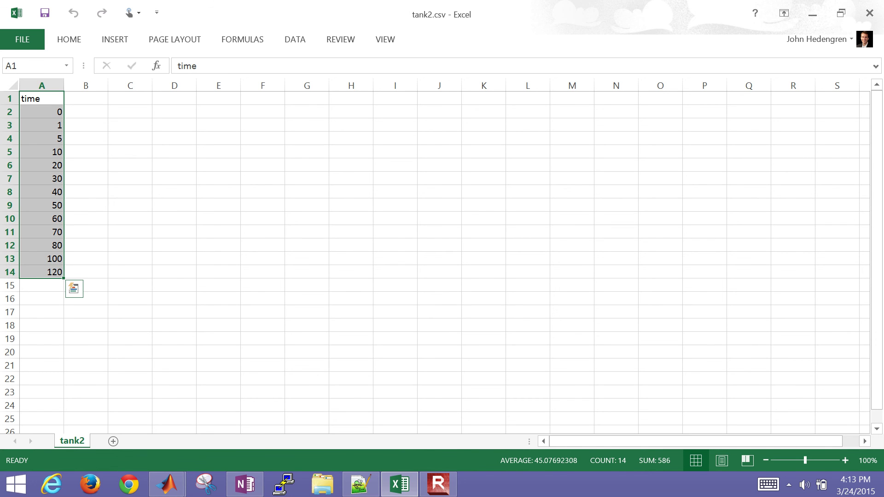
pyautogui.click(869, 13)
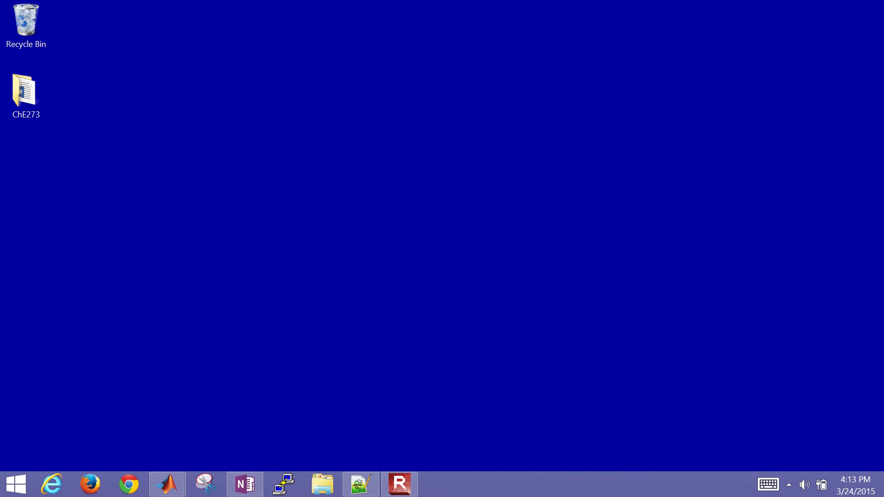
# - Open the ChE273 folder on the desktop and go to Class34 (Transient Balances), Example_2
pyautogui.doubleClick(24, 92)
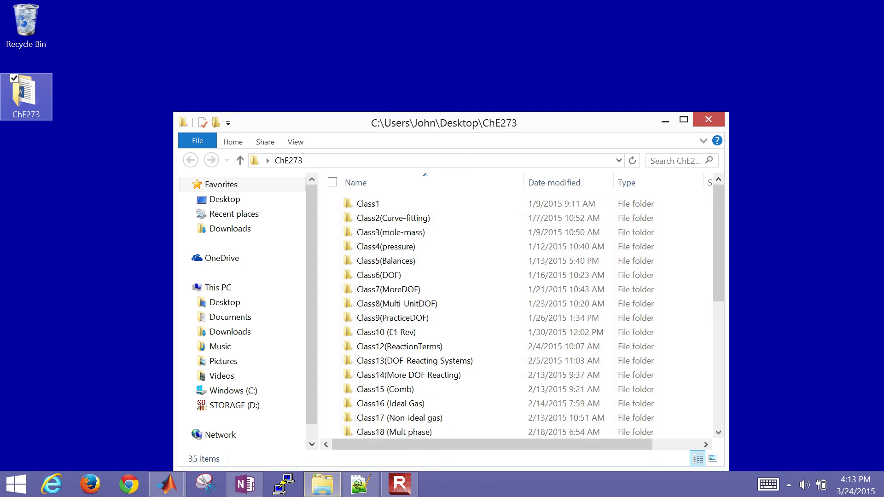
pyautogui.scroll(-6, 483, 309)
pyautogui.doubleClick(406, 389)
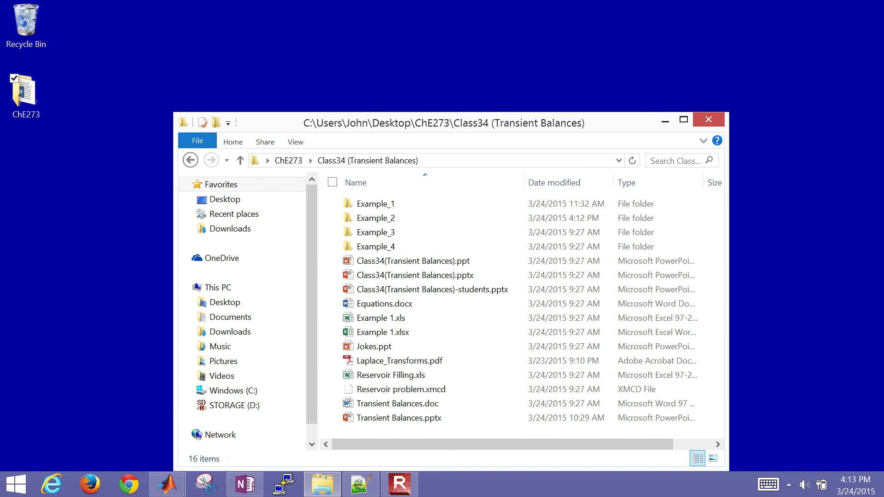
pyautogui.doubleClick(375, 217)
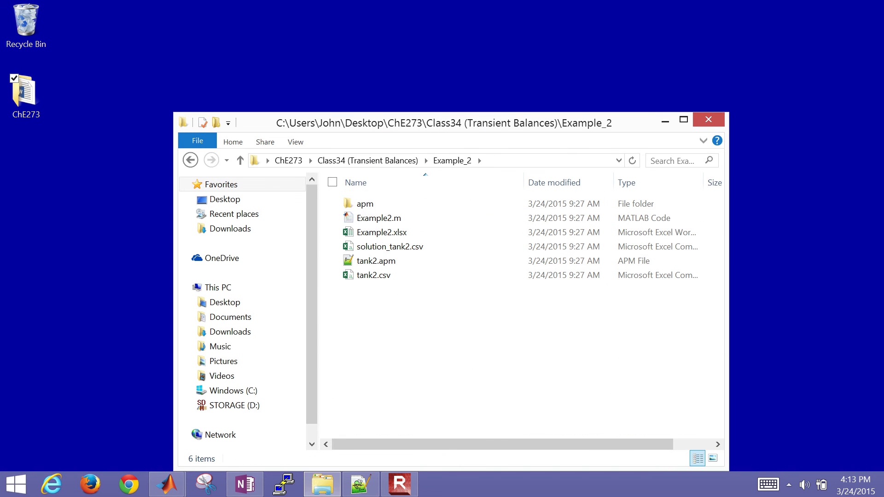
# - Open tank2.csv in Notepad++ to view its plain-text time values, and close the editor
pyautogui.click(373, 275)
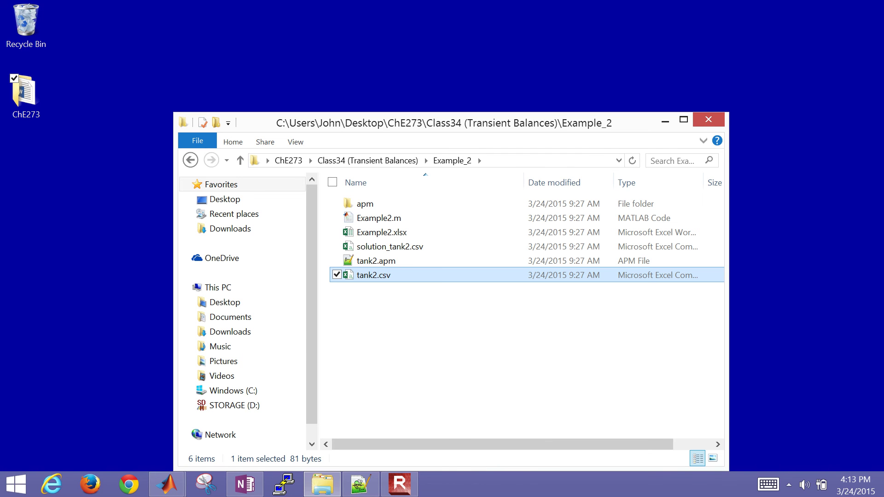
pyautogui.rightClick(356, 266)
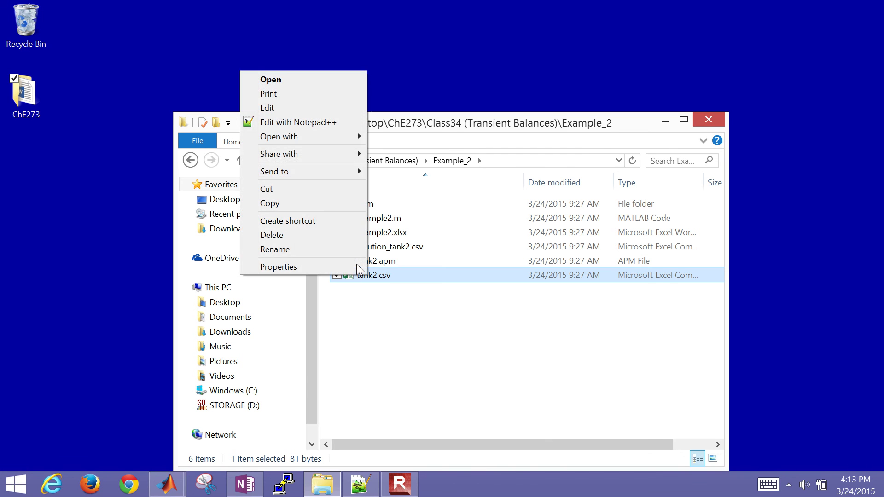
pyautogui.click(291, 120)
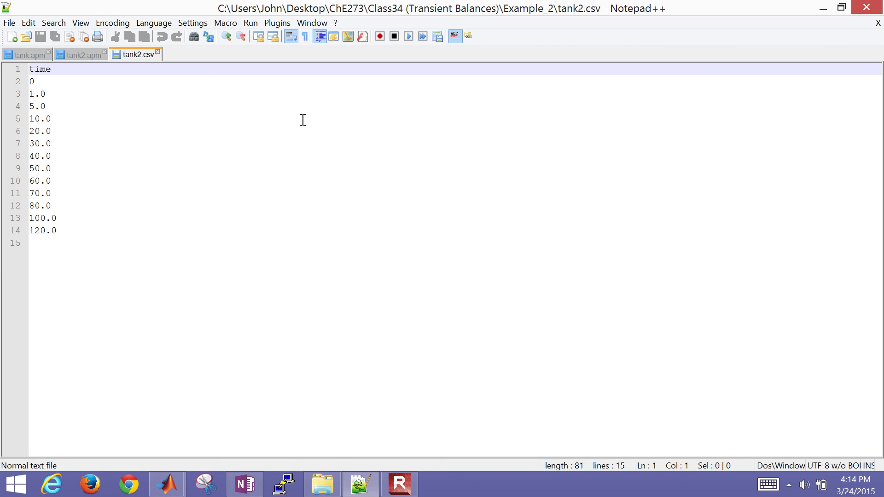
pyautogui.click(866, 6)
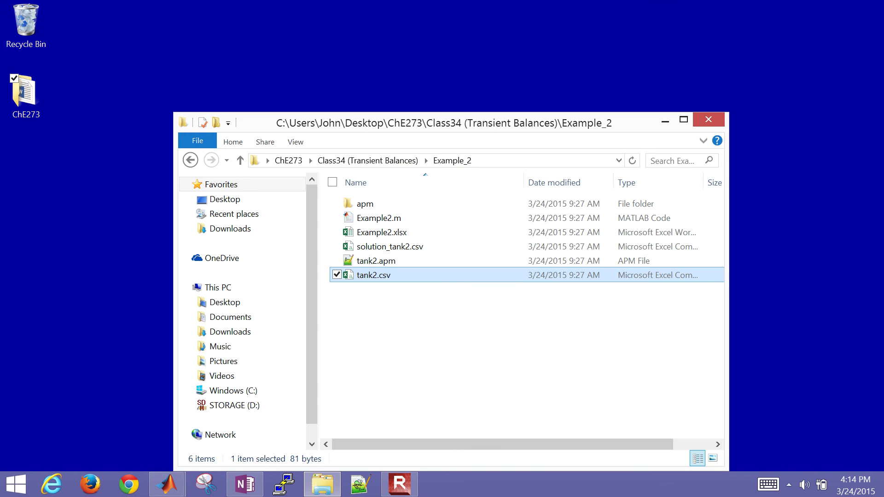
# - Open Example2.m in the MATLAB editor and highlight its Numeric simulation block
pyautogui.click(506, 359)
pyautogui.doubleClick(376, 219)
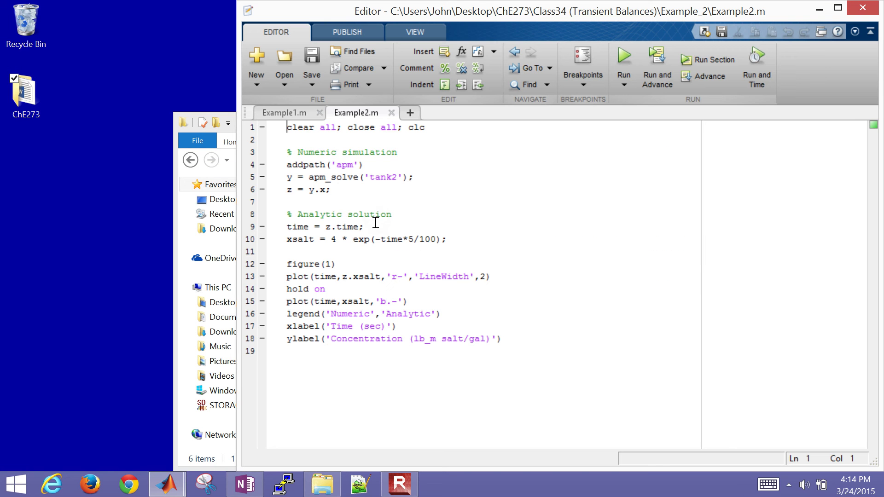
pyautogui.press('Down')
pyautogui.press('Down')
pyautogui.hotkey('shift', 'Down')
pyautogui.hotkey('shift', 'Down')
pyautogui.hotkey('shift', 'Down')
pyautogui.hotkey('shift', 'Down')
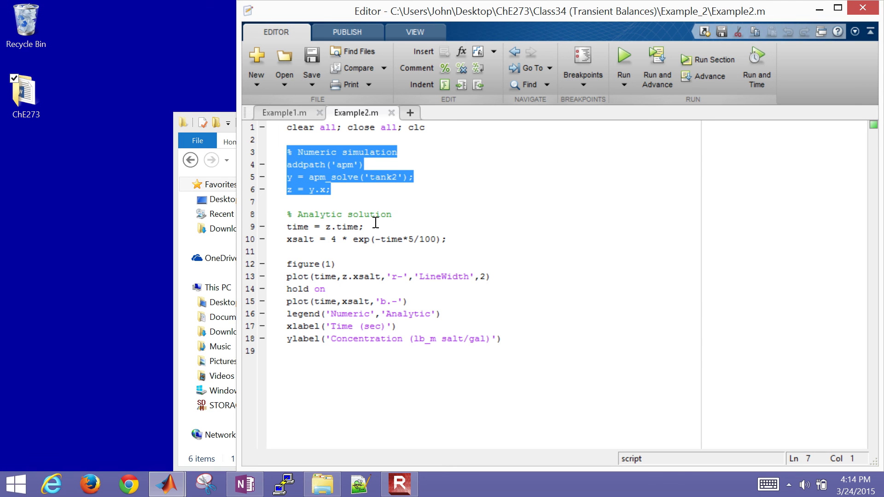
# - Highlight the Analytic solution block of Example2.m, followed by the plotting commands from figure(1) to ylabel
pyautogui.press('Down')
pyautogui.hotkey('shift', 'Down')
pyautogui.hotkey('shift', 'Down')
pyautogui.hotkey('shift', 'Down')
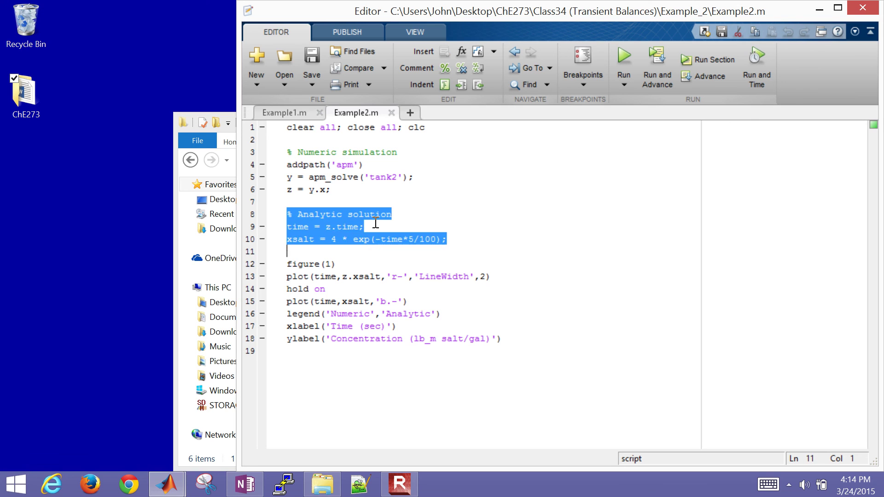
pyautogui.press('Down')
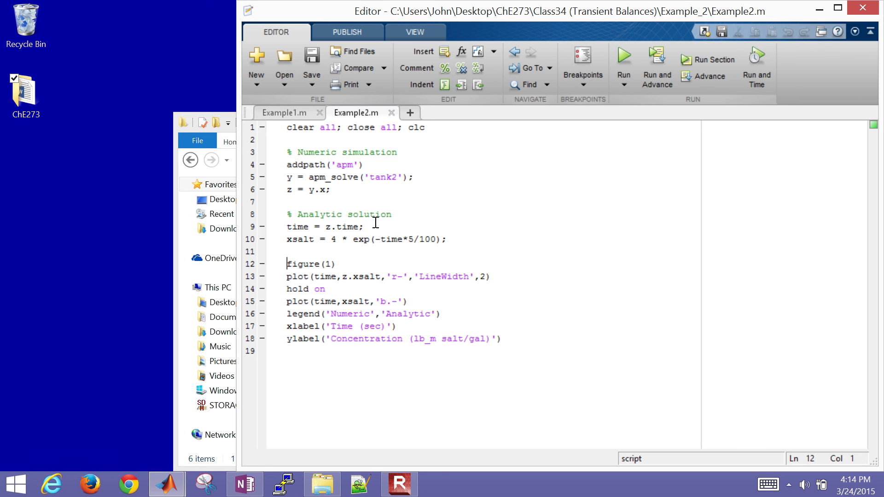
pyautogui.hotkey('shift', 'Down')
pyautogui.hotkey('shift', 'Down')
pyautogui.hotkey('shift', 'Down')
pyautogui.hotkey('shift', 'Down')
pyautogui.hotkey('shift', 'Down')
pyautogui.hotkey('shift', 'Down')
pyautogui.hotkey('shift', 'Down')
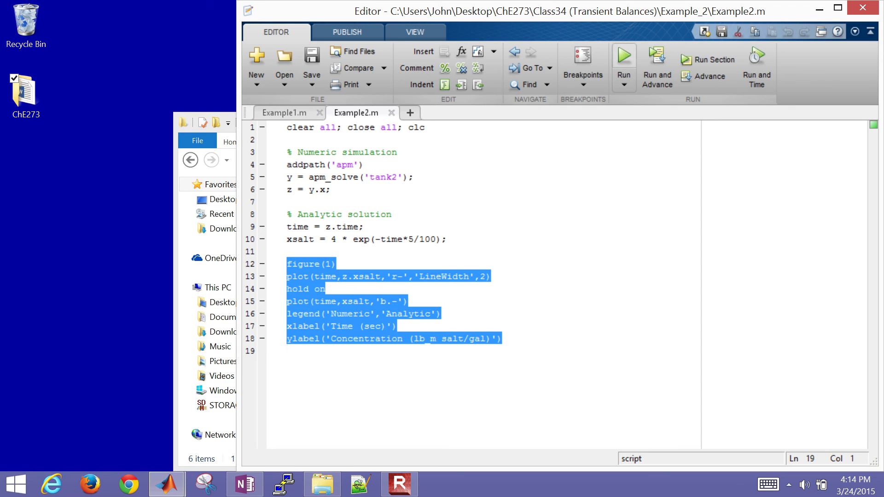
# - Run the plotting script Example2.m, maximize the resulting Figure 1 to examine the numeric and analytic curves, and close the figure
pyautogui.press('F9')
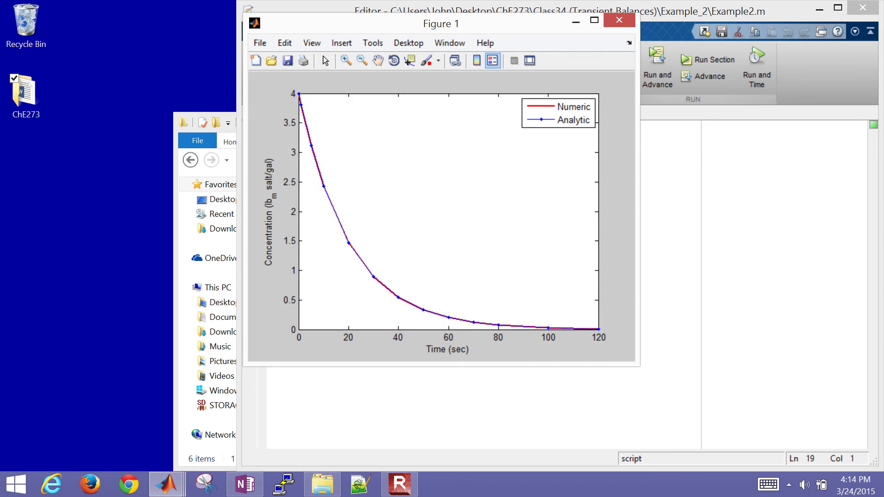
pyautogui.press('super+Up')
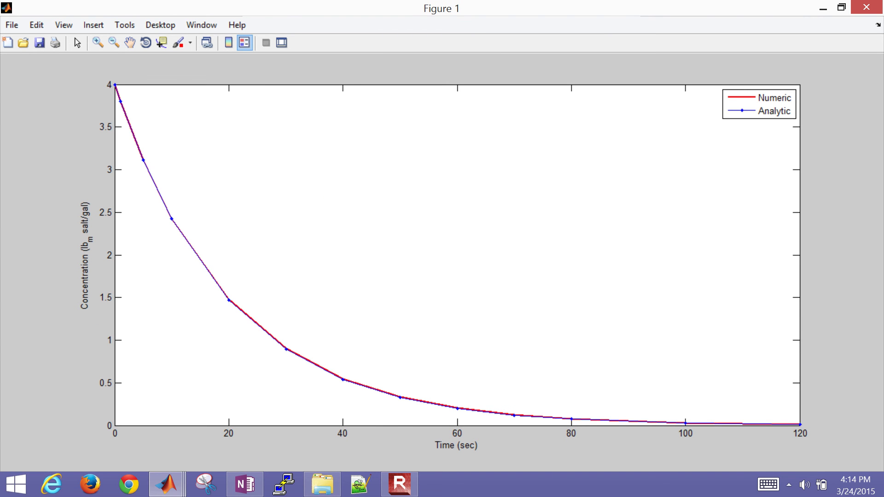
pyautogui.hotkey('alt', 'F4')
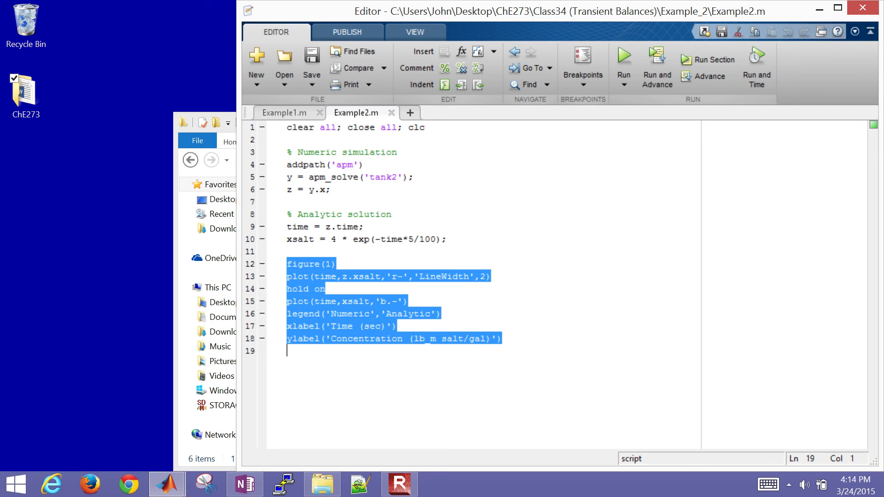
# - Switch to OneNote, show the notes in full-page view, and circle the whole "4 MATLAB" heading below the Euler's method formula
pyautogui.hotkey('alt', 'Tab')
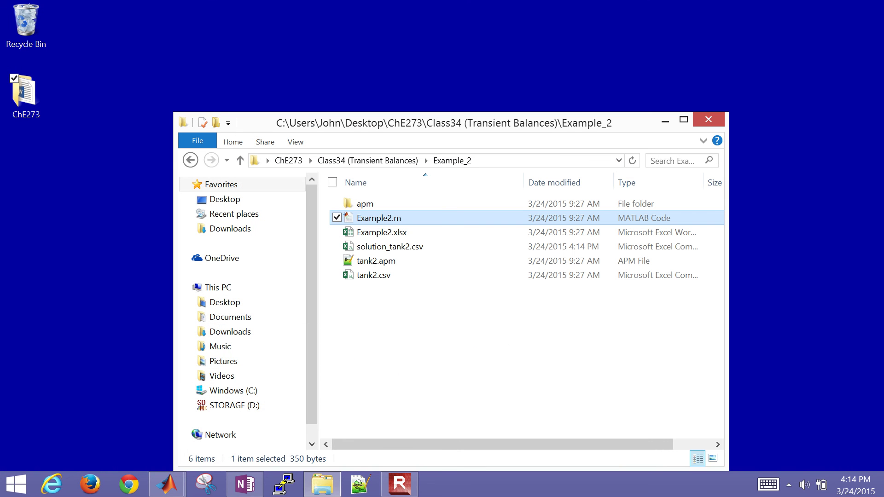
pyautogui.hotkey('alt', 'Tab')
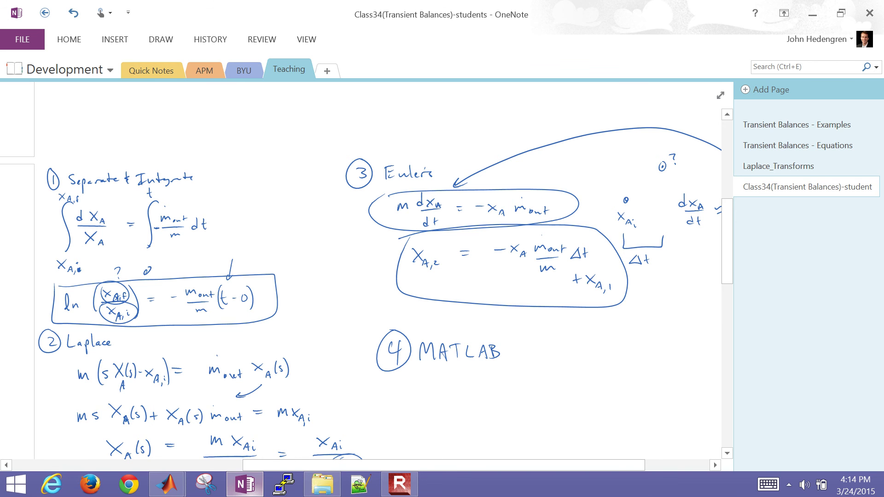
pyautogui.scroll(-3, 425, 376)
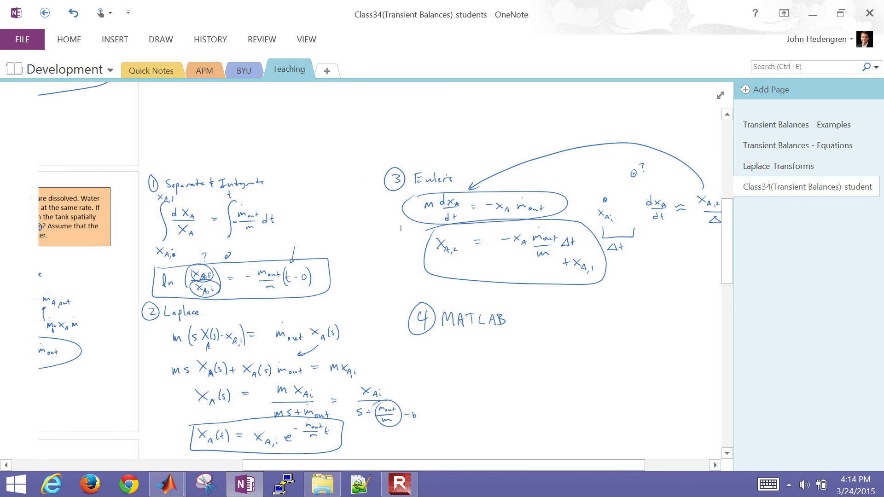
pyautogui.scroll(-2, 361, 271)
pyautogui.hscroll(-4, 361, 271)
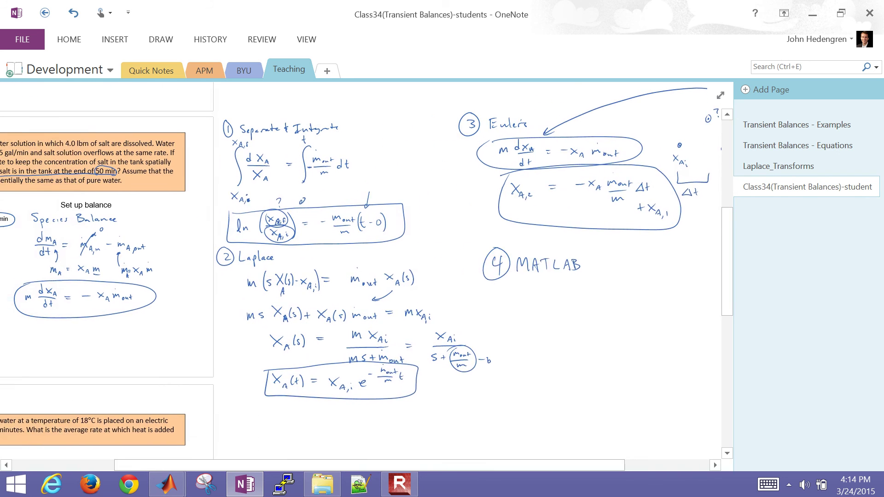
pyautogui.hscroll(-2, 368, 276)
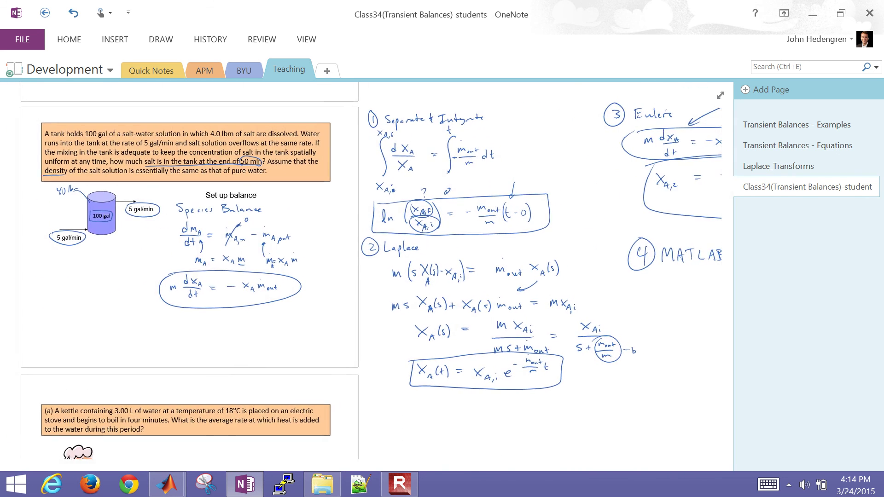
pyautogui.press('F11')
pyautogui.scroll(4, 547, 106)
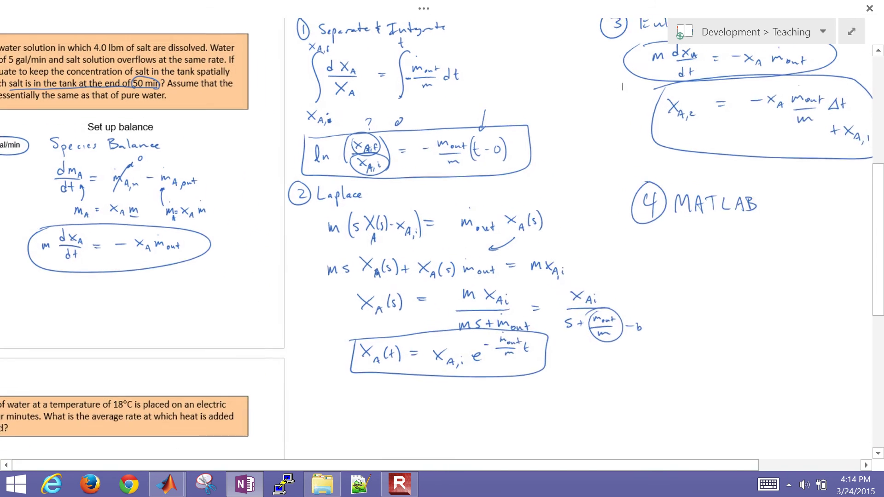
pyautogui.hscroll(5, 441, 244)
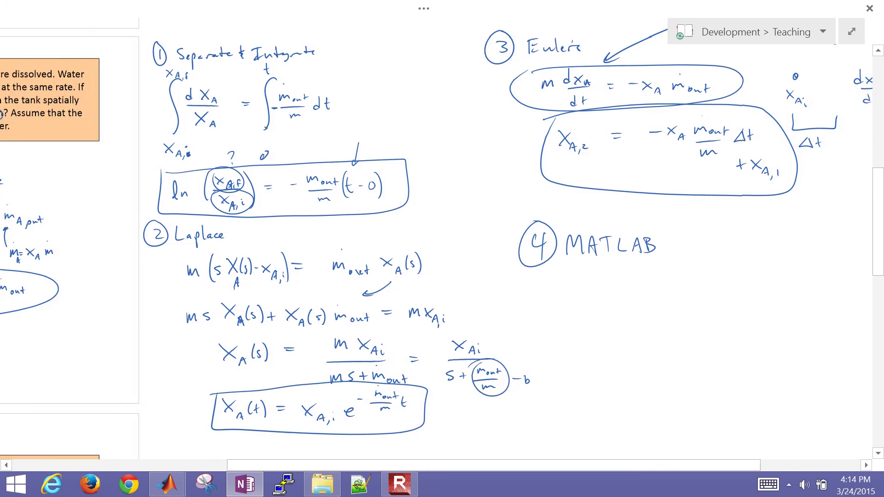
pyautogui.hscroll(3, 442, 244)
pyautogui.scroll(1, 442, 244)
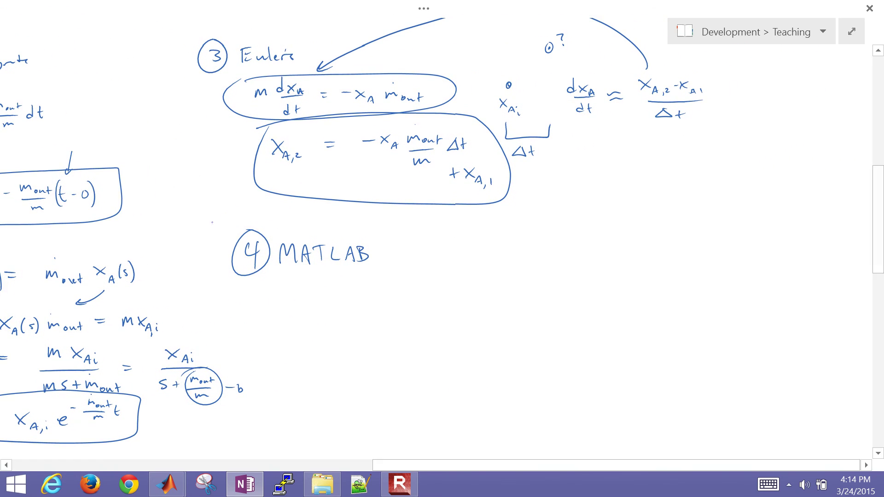
pyautogui.moveTo(212, 229)
pyautogui.mouseDown()
pyautogui.moveTo(398, 222)
pyautogui.moveTo(294, 296)
pyautogui.moveTo(212, 228)
pyautogui.mouseUp()
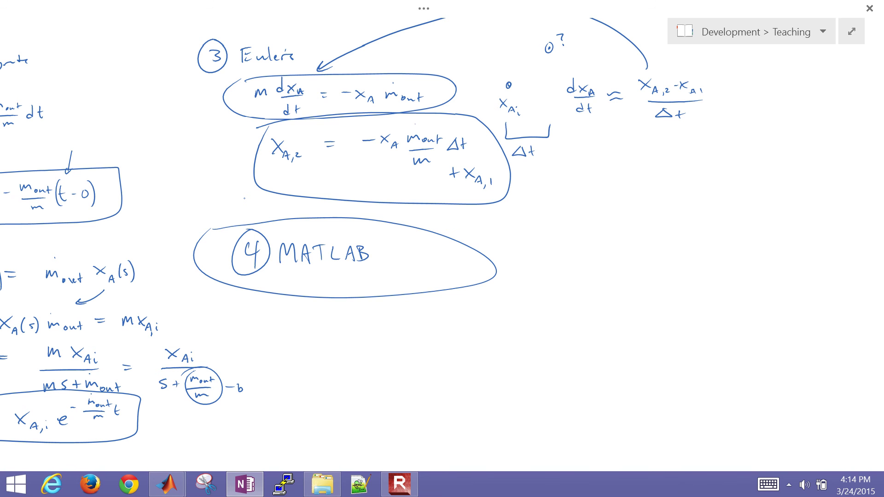
# - Bring the kettle heating problem below the tank examples into view and open the search across all notebooks
pyautogui.scroll(-3, 441, 249)
pyautogui.hscroll(-6, 442, 249)
pyautogui.scroll(5, 635, 290)
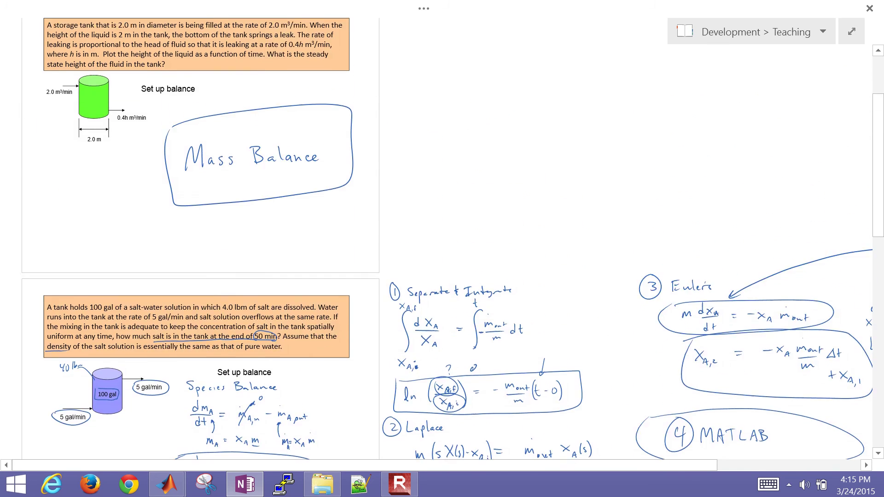
pyautogui.scroll(-10, 442, 244)
pyautogui.scroll(-1, 442, 244)
pyautogui.scroll(2, 424, 203)
pyautogui.hscroll(-3, 442, 239)
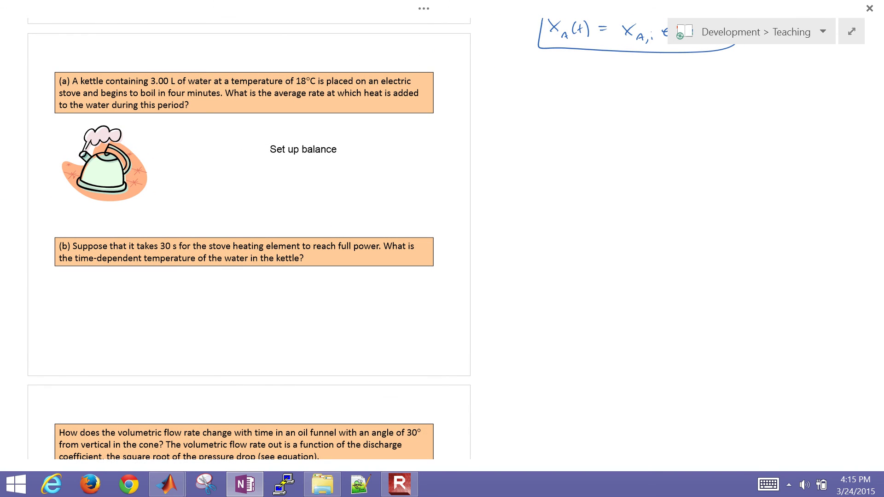
pyautogui.hotkey('ctrl', 'e')
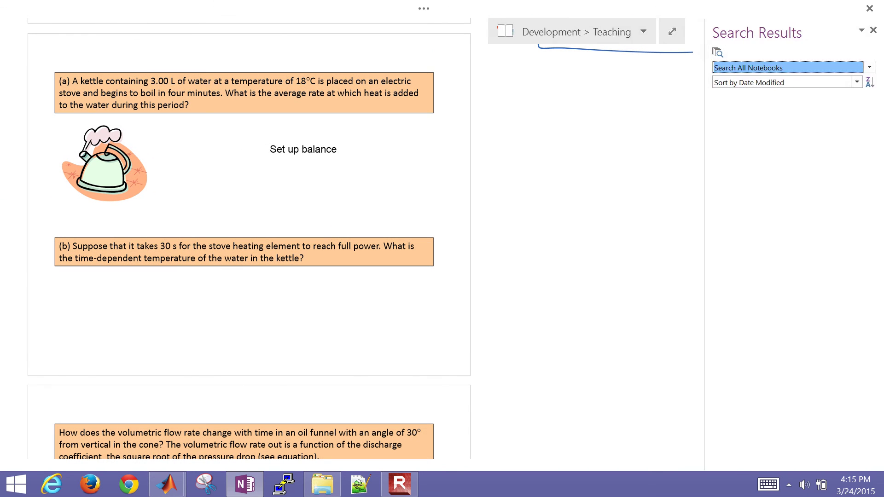